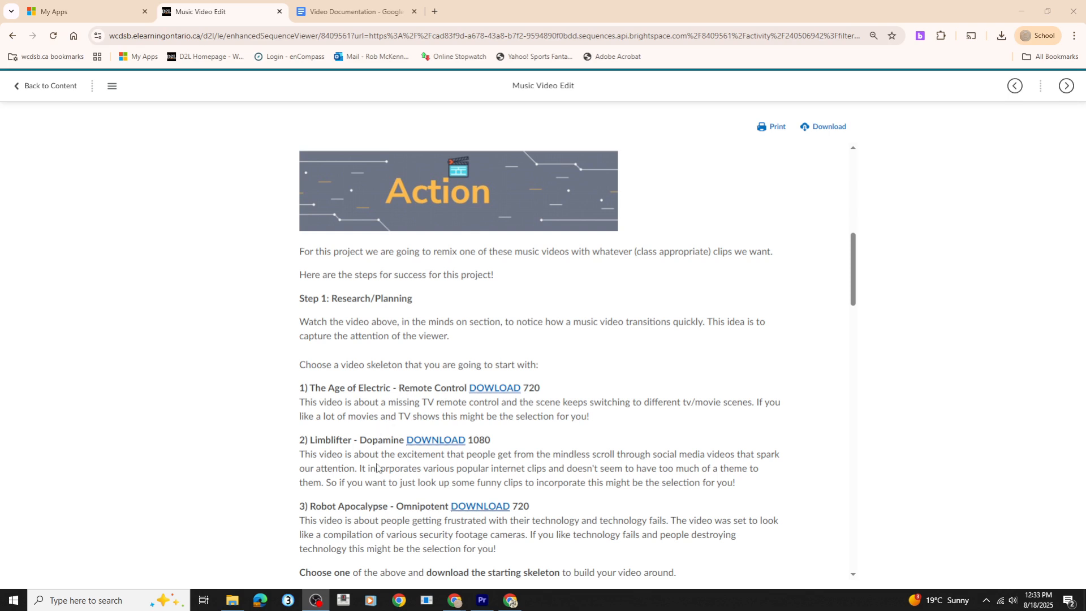
# Open the download link for the Robot Apocalypse - Omnipotent video skeleton in a new browser tab.
pyautogui.scroll(-1, 430, 468)
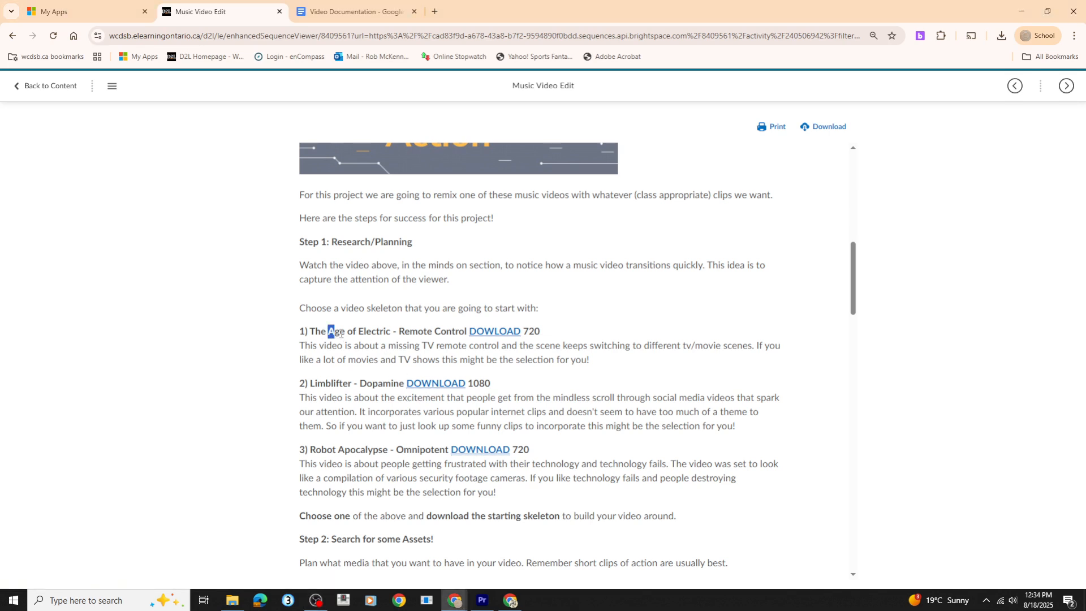
pyautogui.moveTo(329, 336); pyautogui.dragTo(444, 336)
pyautogui.click(444, 336)
pyautogui.rightClick(473, 454)
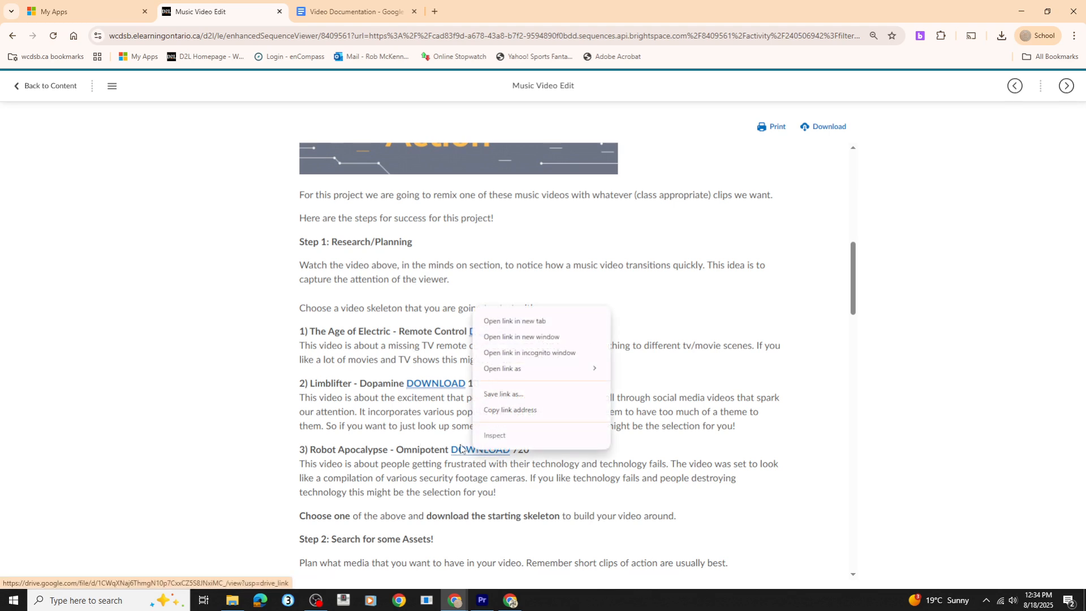
pyautogui.click(519, 323)
pyautogui.click(351, 12)
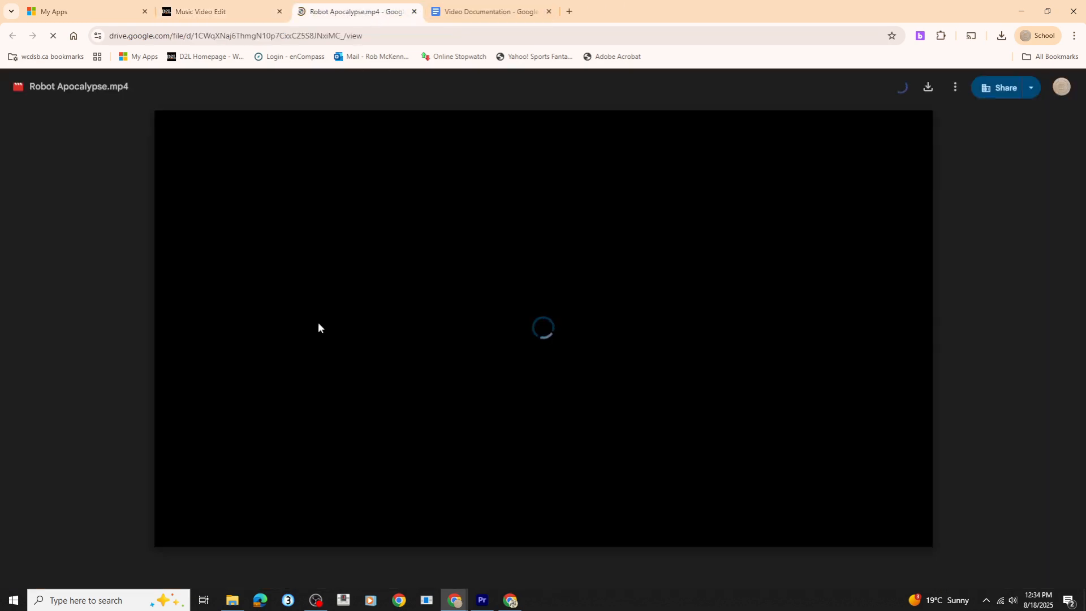
# Download Robot Apocalypse.mp4 from Google Drive despite the skipped virus scan and check the download's progress.
pyautogui.click(928, 90)
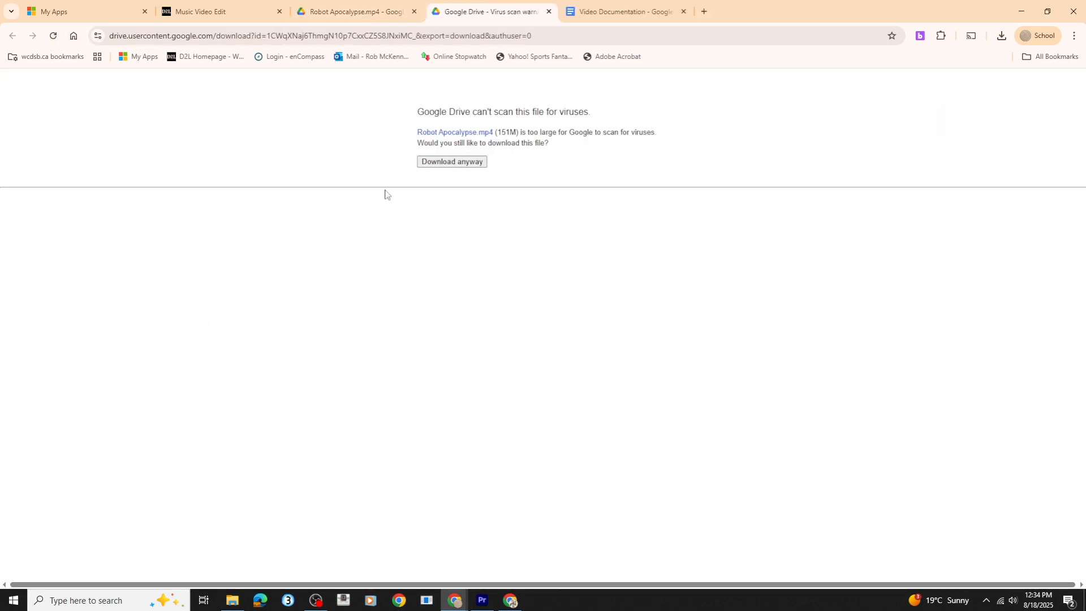
pyautogui.click(457, 163)
pyautogui.click(1001, 37)
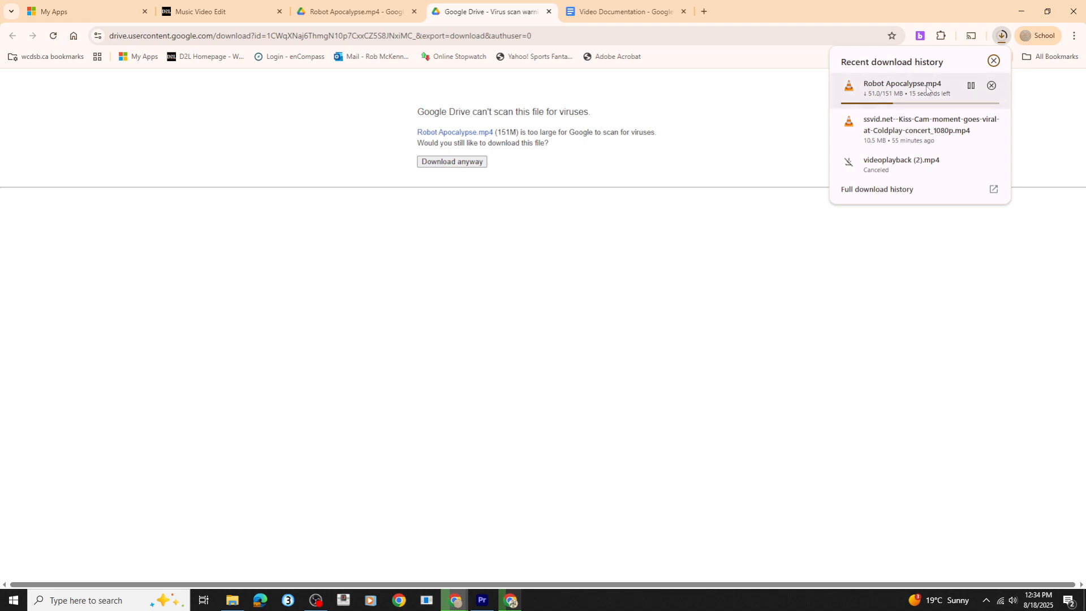
pyautogui.click(659, 178)
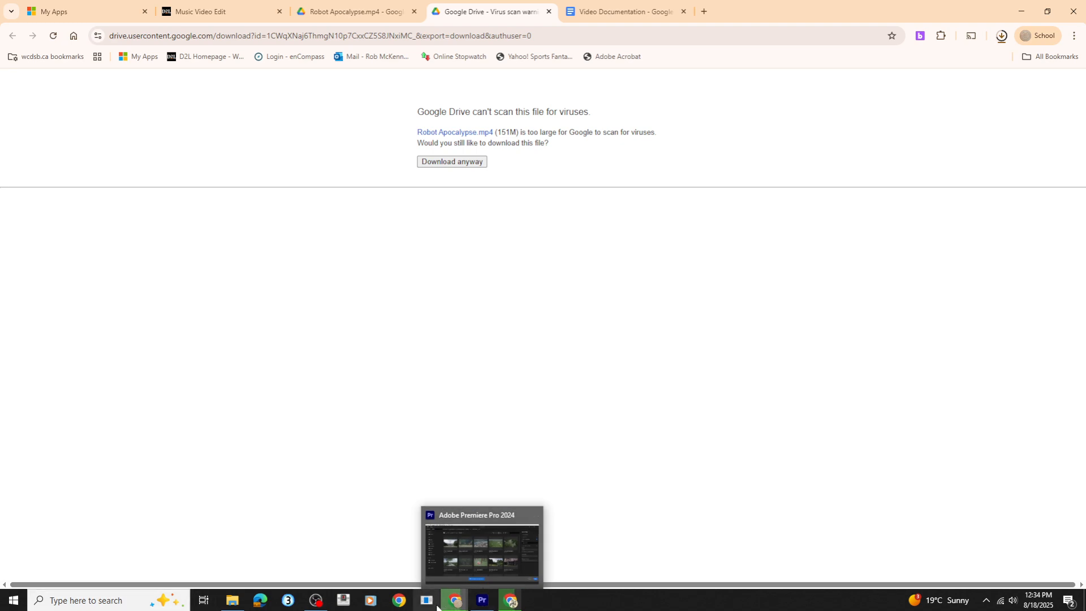
# Switch to Premiere Pro and create a new project named Robot Apocalypse without selecting any media.
pyautogui.click(482, 601)
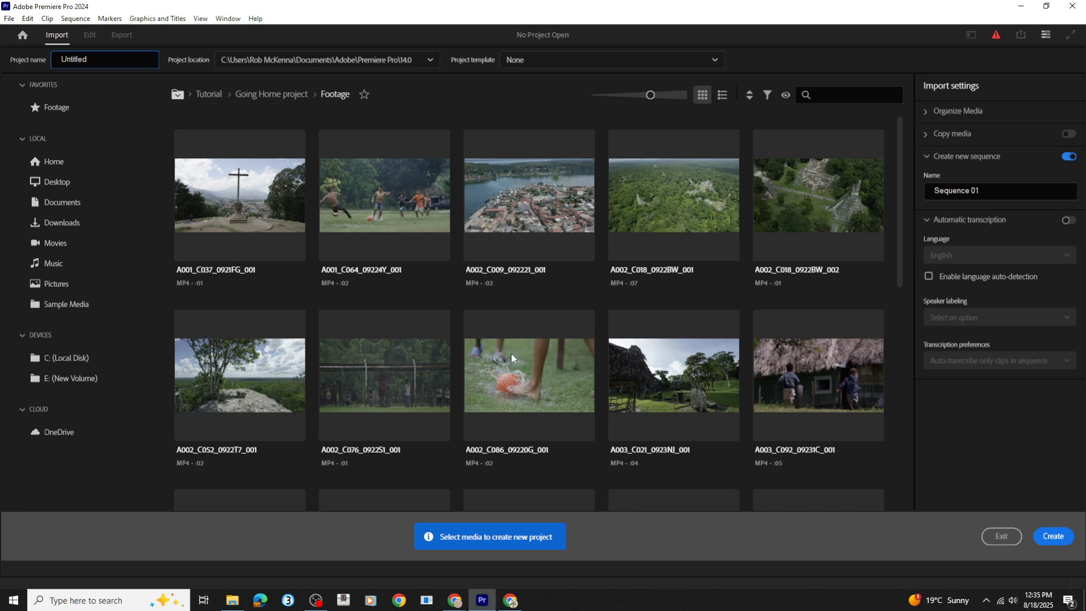
pyautogui.doubleClick(96, 60)
pyautogui.write('Robot Apocalypse')
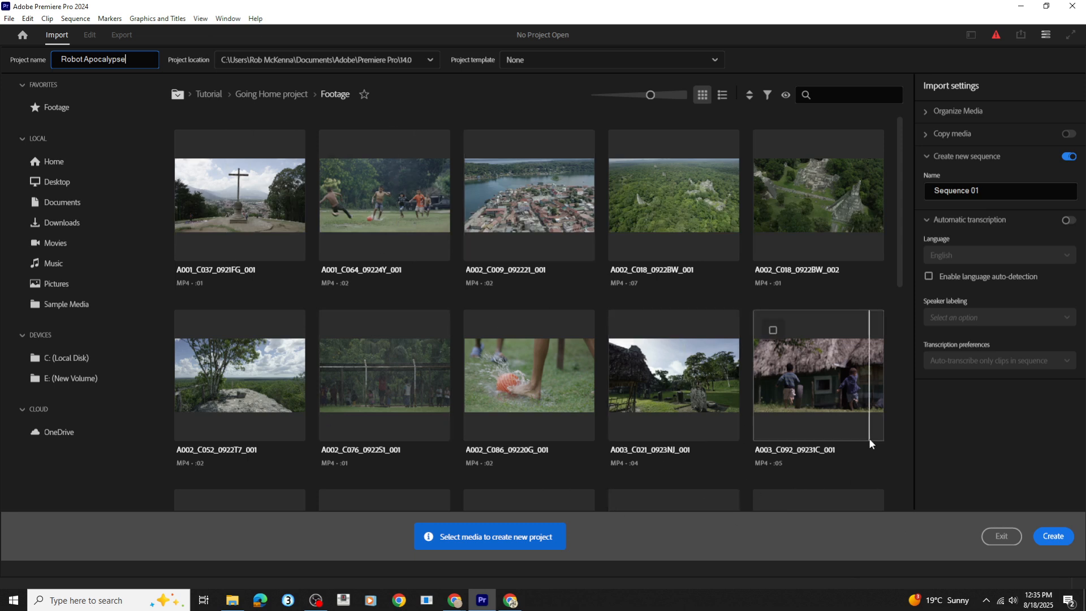
pyautogui.click(1052, 537)
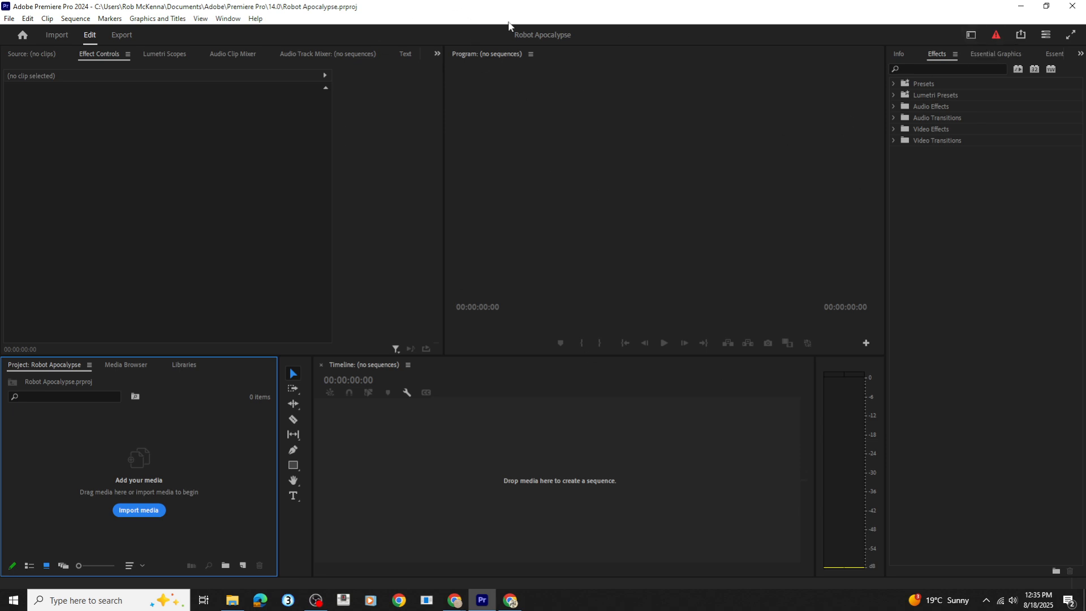
# Switch to the Learning workspace.
pyautogui.click(972, 35)
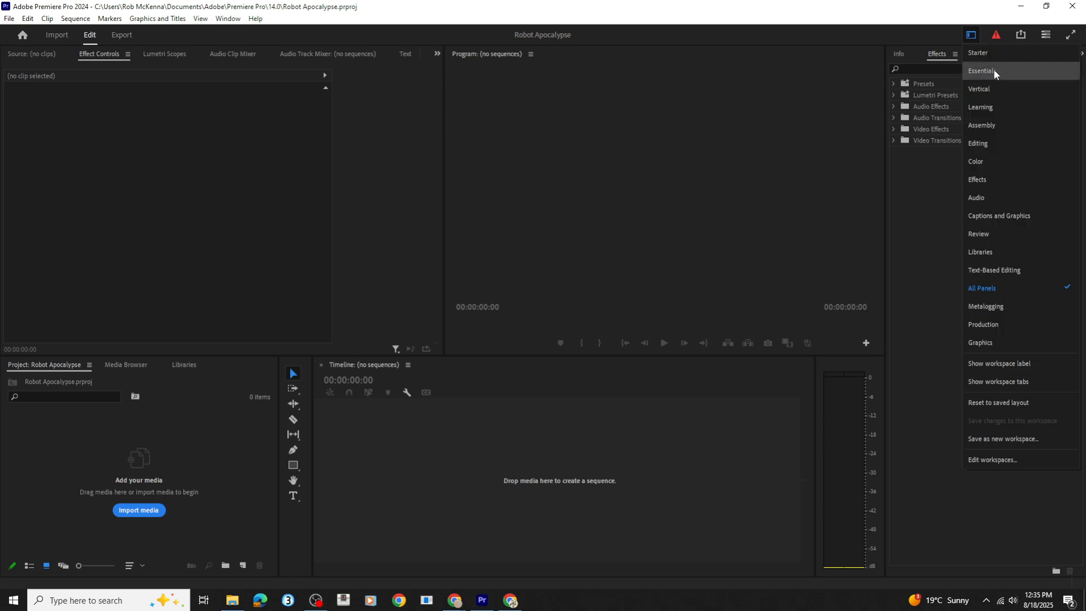
pyautogui.click(992, 106)
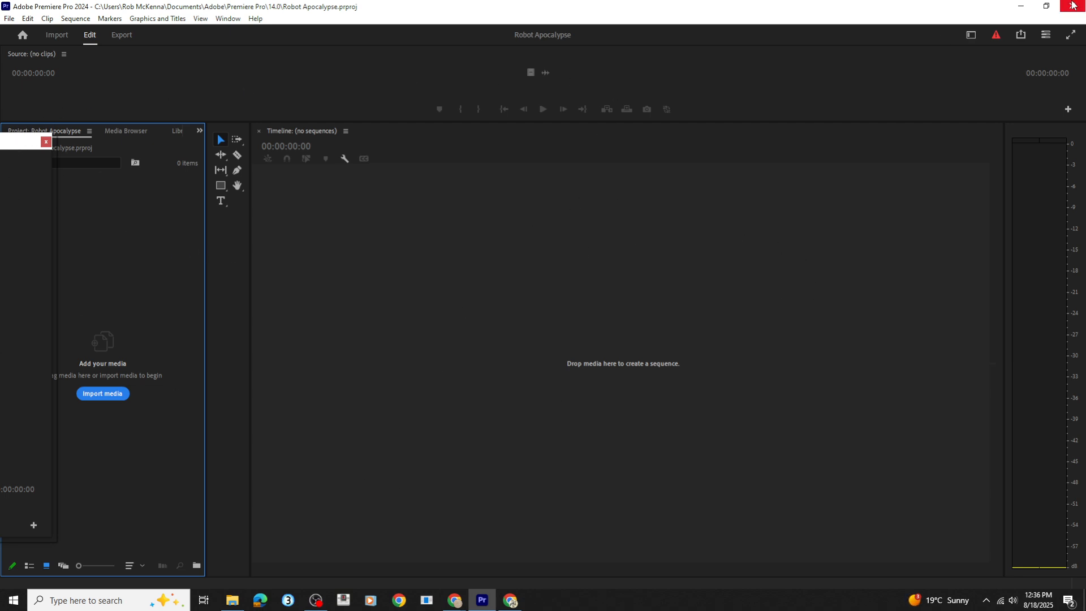
# Change the workspace to All Panels.
pyautogui.click(971, 34)
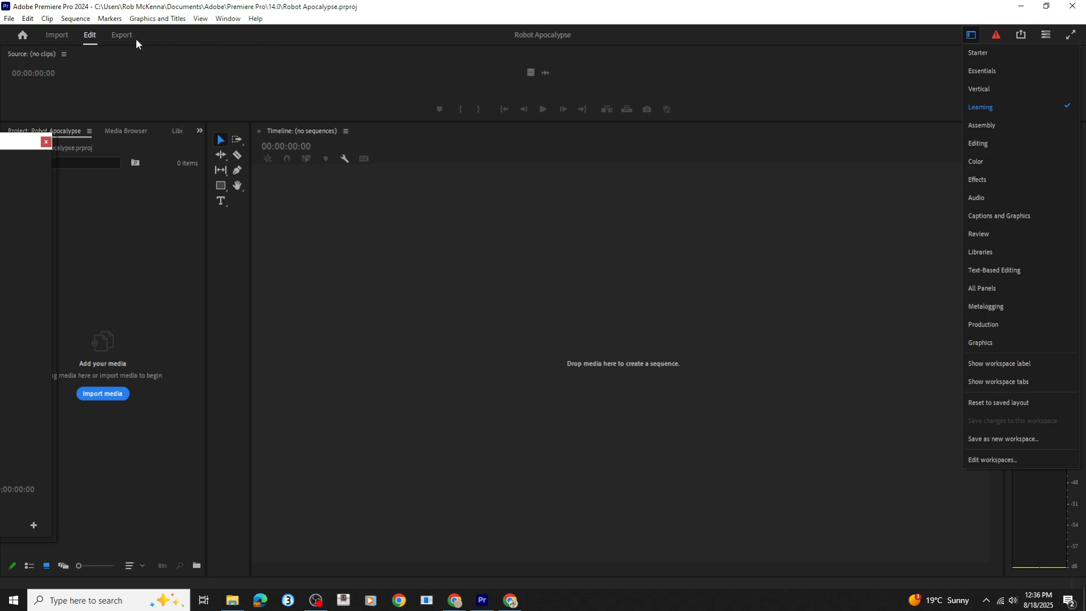
pyautogui.click(226, 19)
pyautogui.moveTo(262, 36)
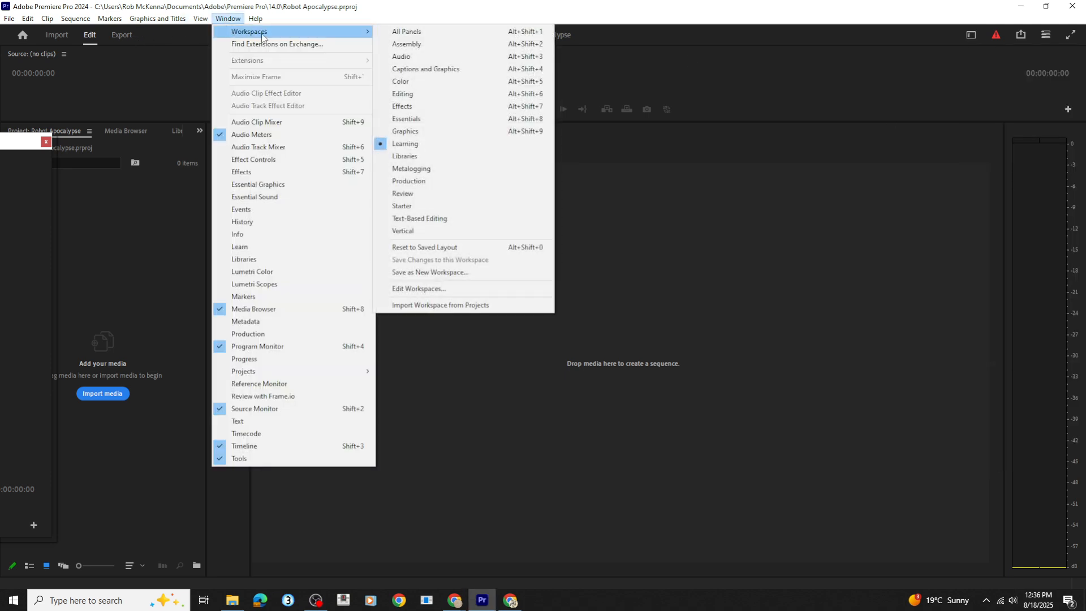
pyautogui.click(428, 32)
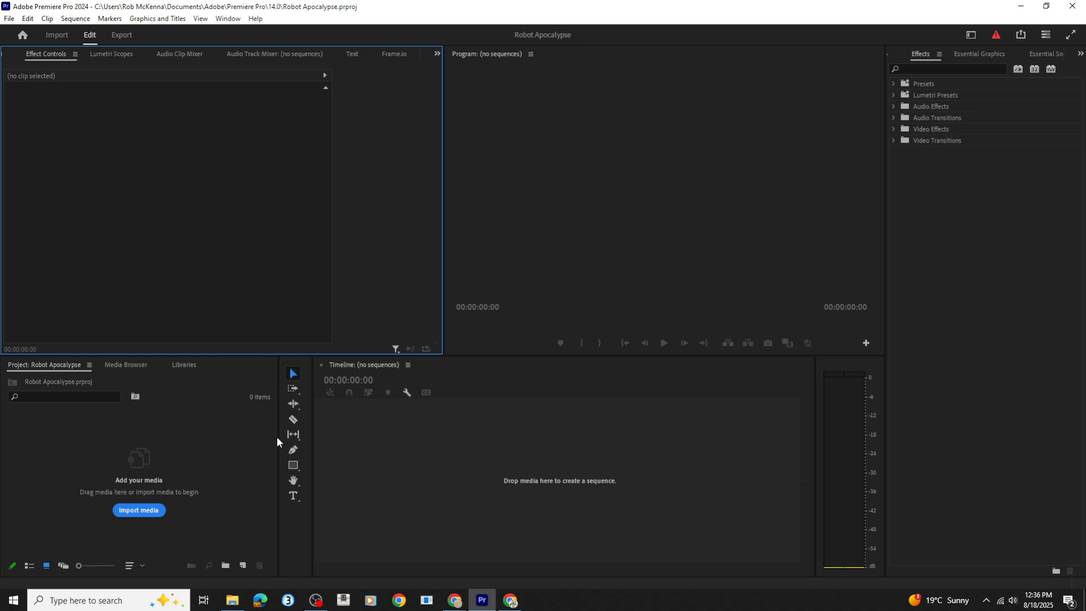
# Enlarge the timeline and program monitor by narrowing the project, effect controls, effects and audio meter panels and shortening the upper row.
pyautogui.moveTo(277, 437); pyautogui.dragTo(76, 434)
pyautogui.moveTo(312, 418); pyautogui.dragTo(103, 409)
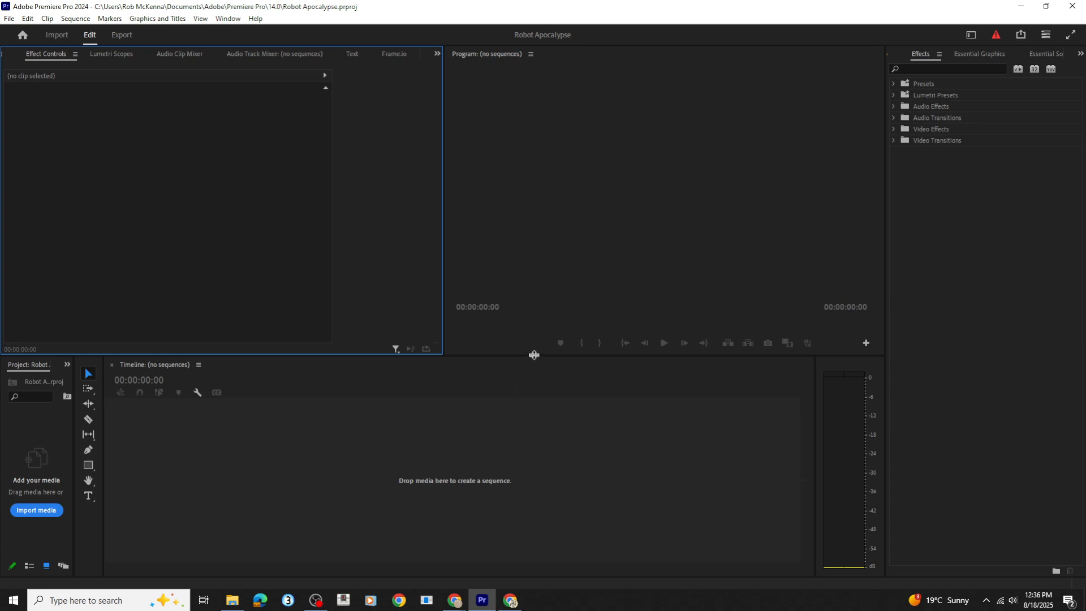
pyautogui.moveTo(532, 358); pyautogui.dragTo(532, 249)
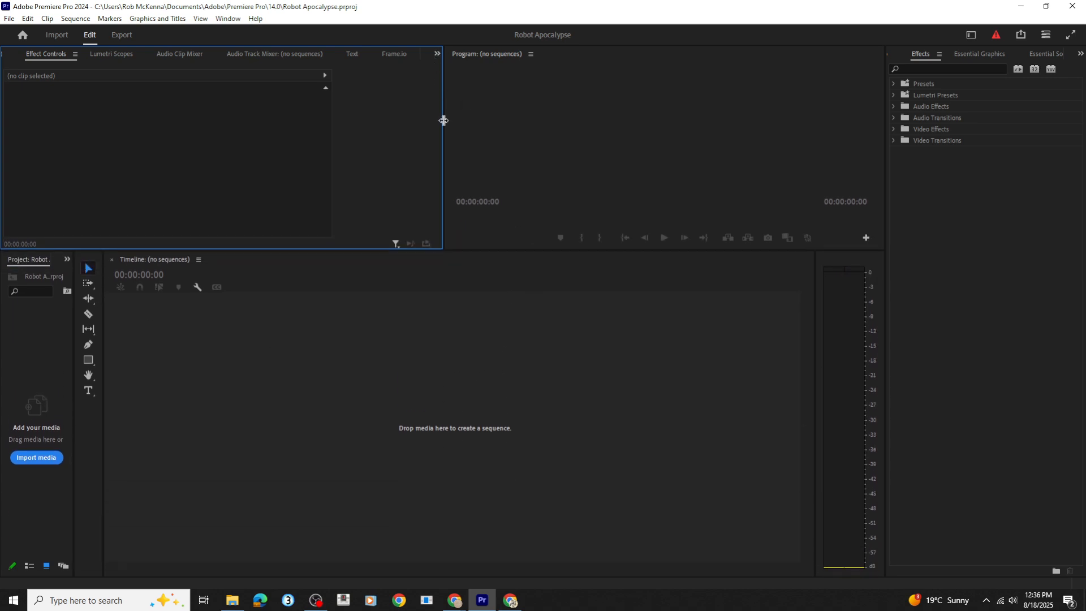
pyautogui.moveTo(444, 119); pyautogui.dragTo(303, 109)
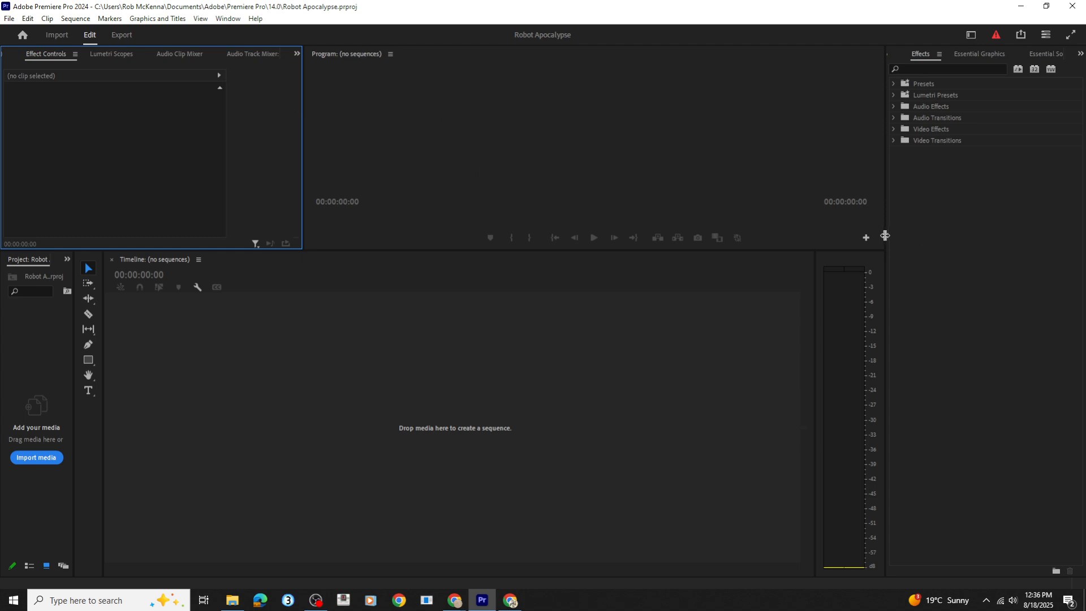
pyautogui.moveTo(885, 235); pyautogui.dragTo(1011, 233)
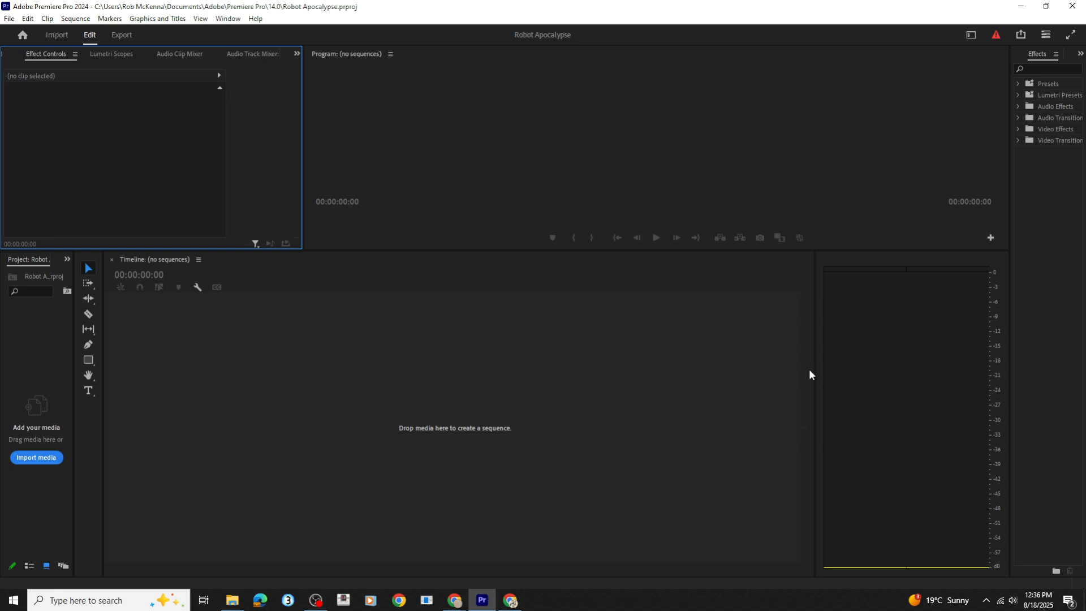
pyautogui.moveTo(815, 371); pyautogui.dragTo(958, 387)
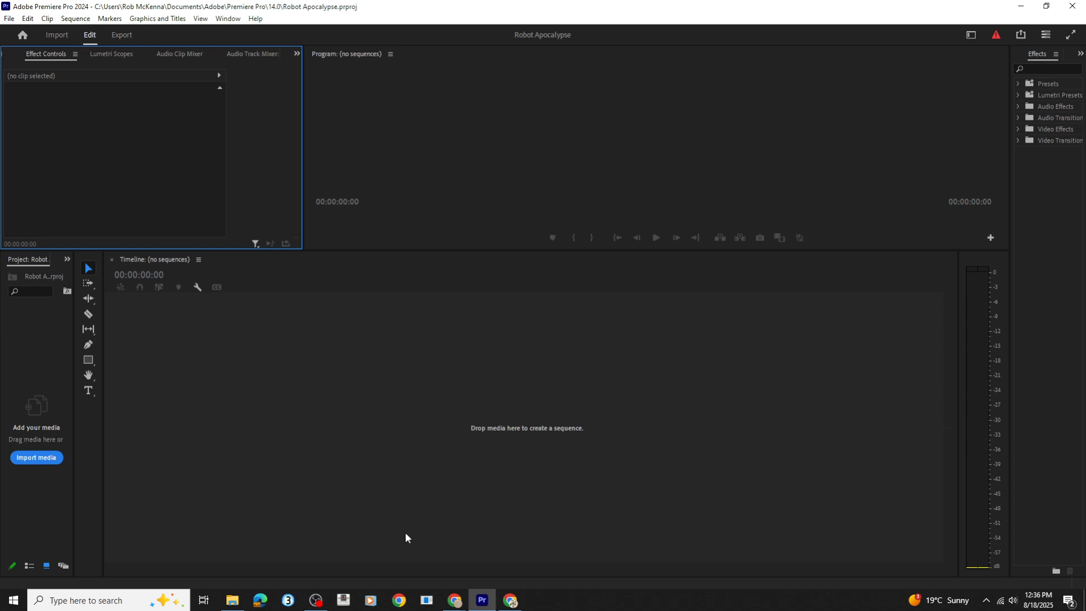
# Switch to the Chrome window with the download and show Robot Apocalypse.mp4 in its folder.
pyautogui.moveTo(455, 601)
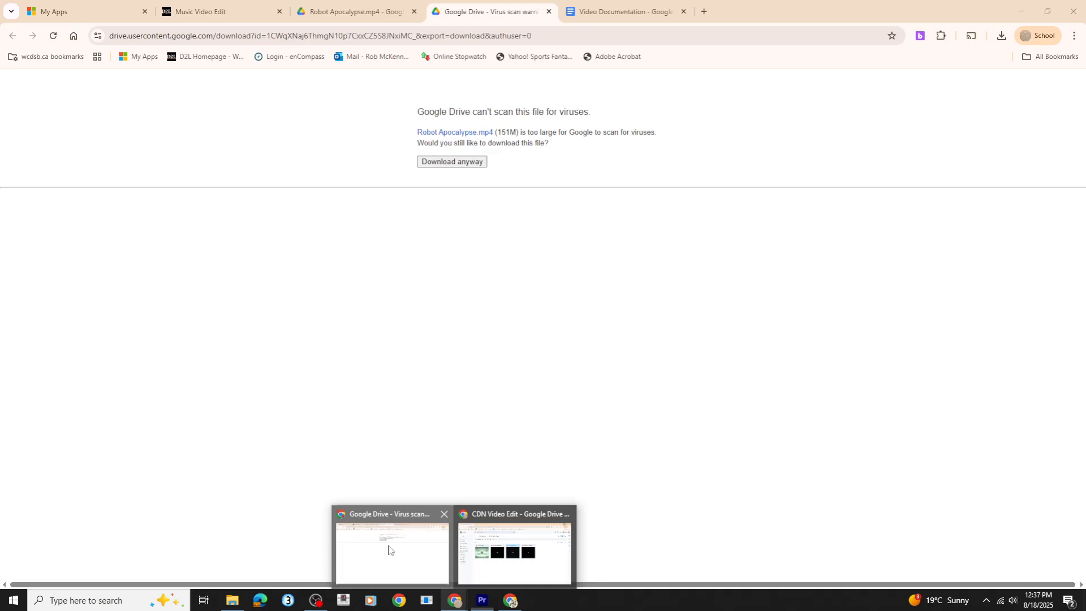
pyautogui.click(390, 550)
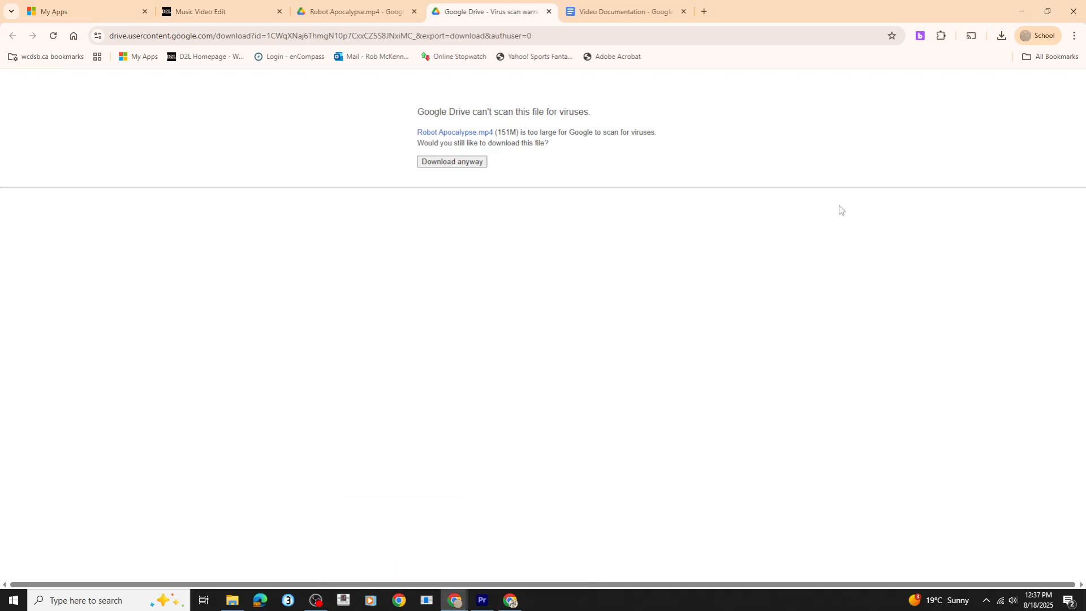
pyautogui.click(1002, 37)
pyautogui.moveTo(911, 89)
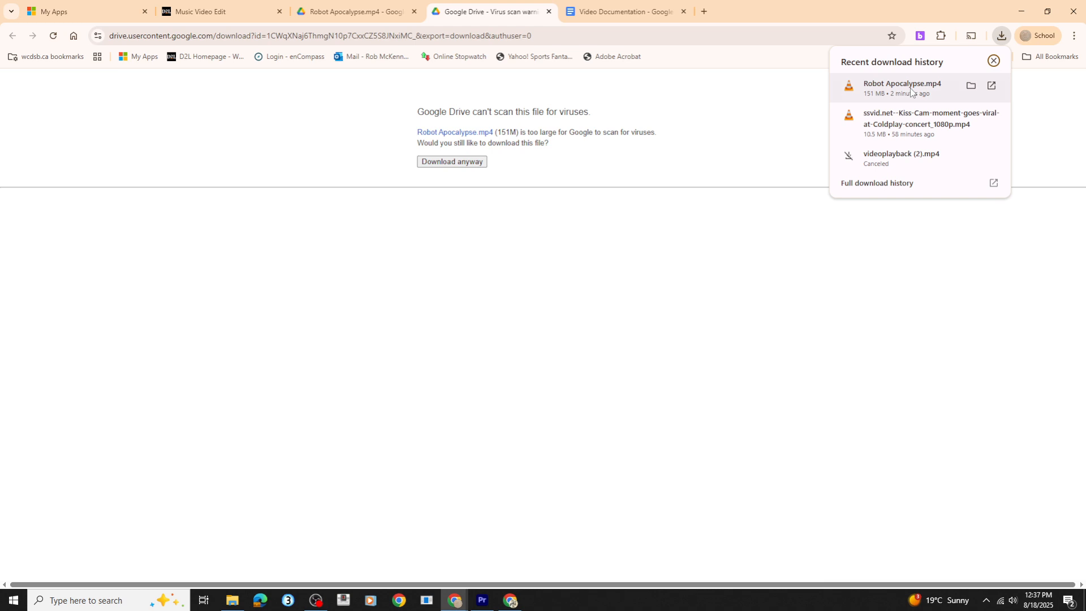
pyautogui.click(972, 85)
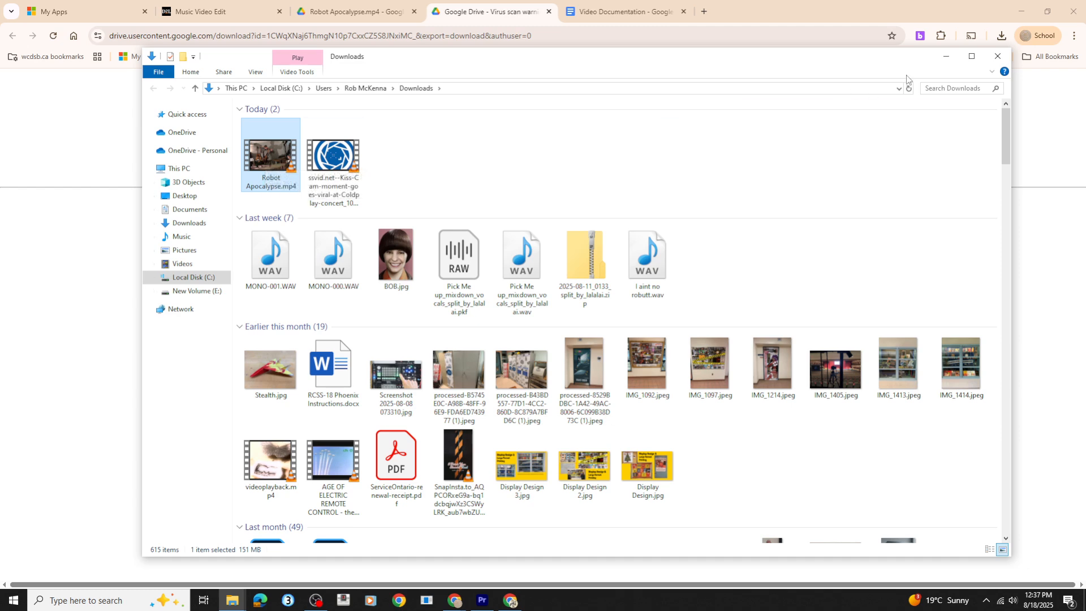
# Return to Premiere Pro and create a sequence by placing Robot Apocalypse.mp4 from the Downloads folder in the empty timeline.
pyautogui.click(946, 60)
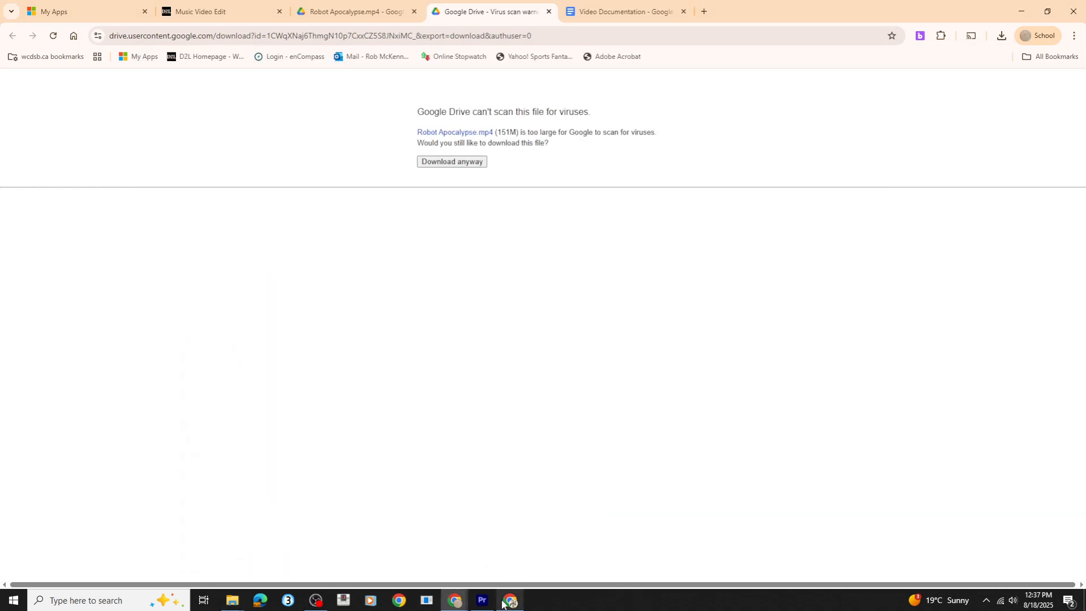
pyautogui.click(482, 604)
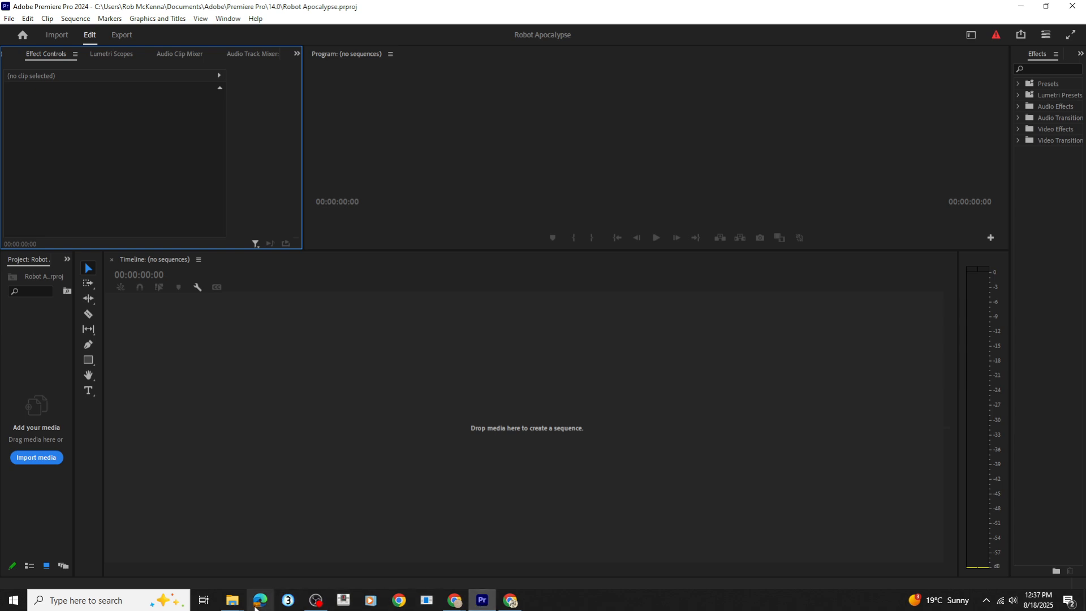
pyautogui.click(232, 603)
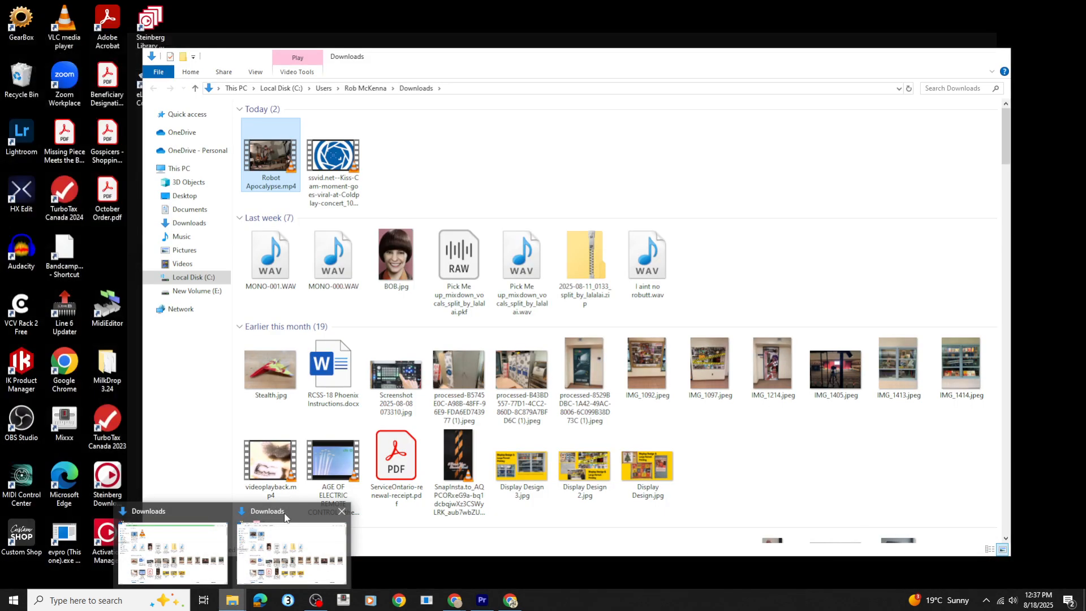
pyautogui.click(286, 546)
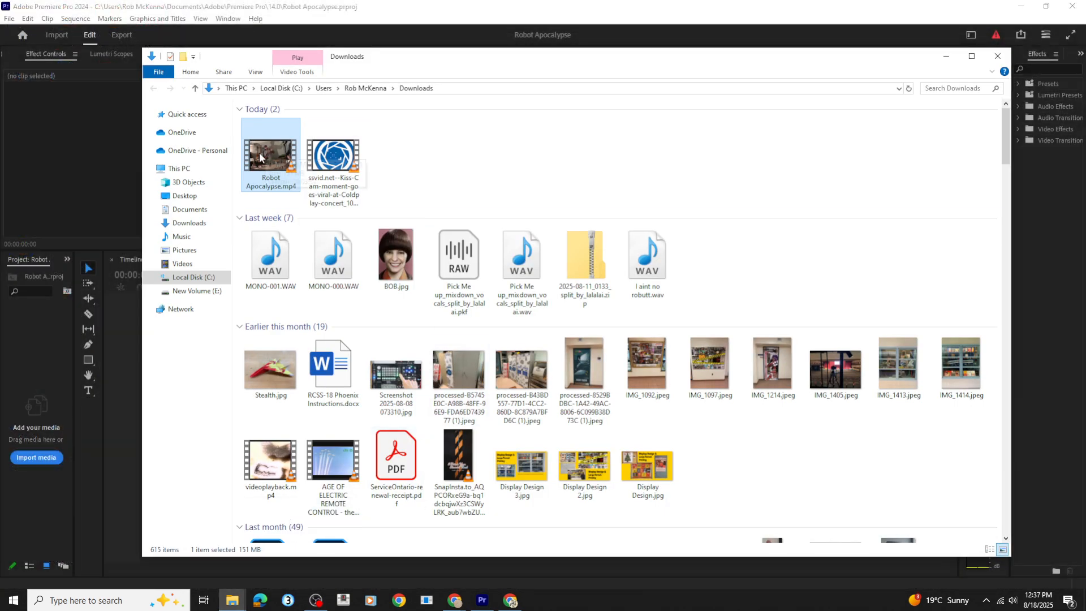
pyautogui.moveTo(401, 62); pyautogui.dragTo(802, 72)
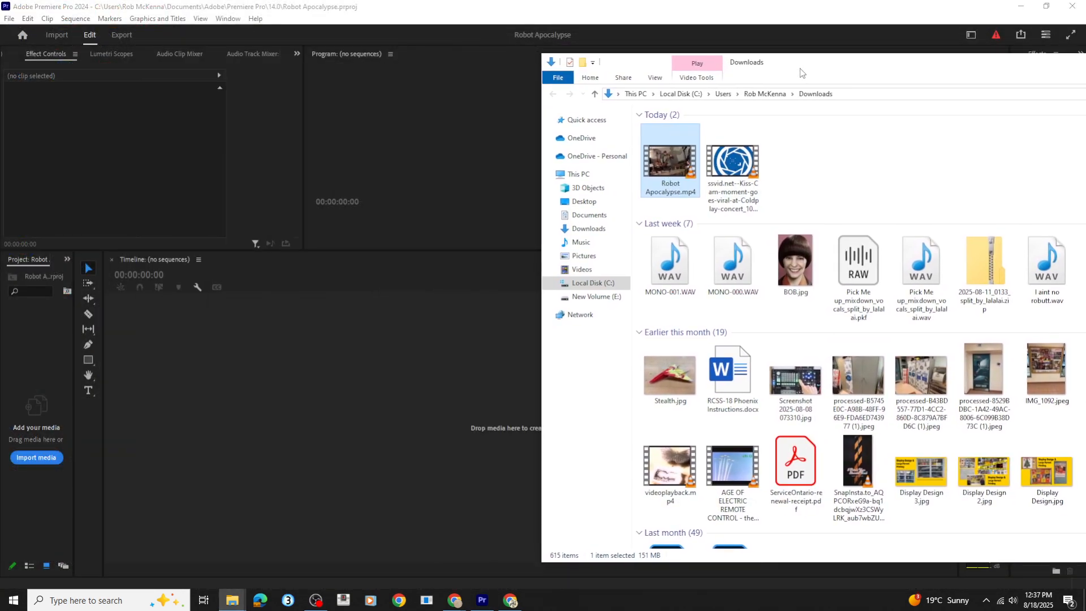
pyautogui.moveTo(670, 165); pyautogui.dragTo(297, 431)
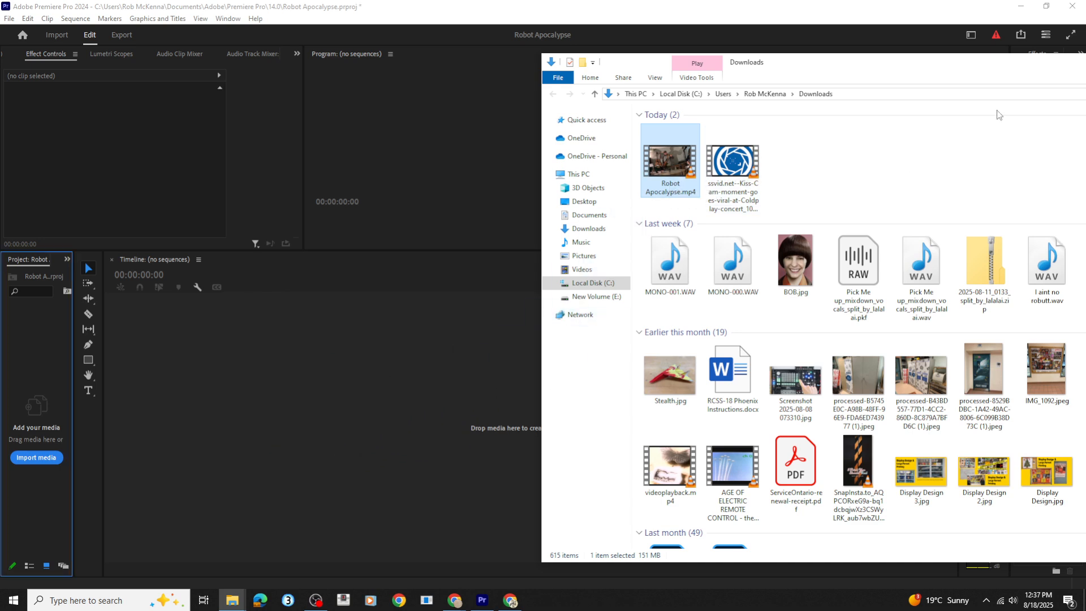
pyautogui.moveTo(1035, 68); pyautogui.dragTo(647, 77)
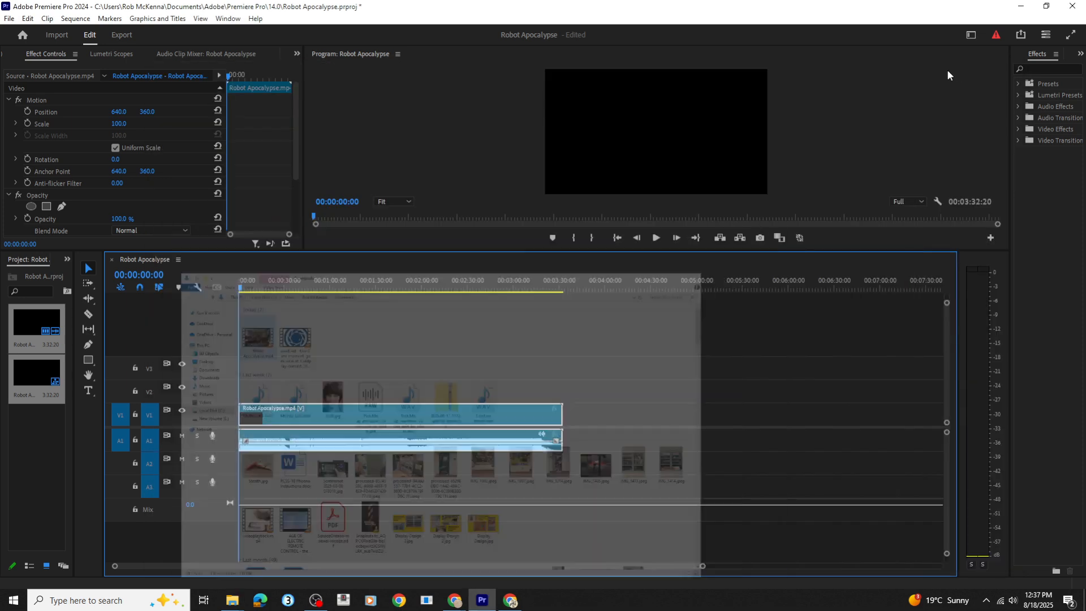
pyautogui.click(955, 72)
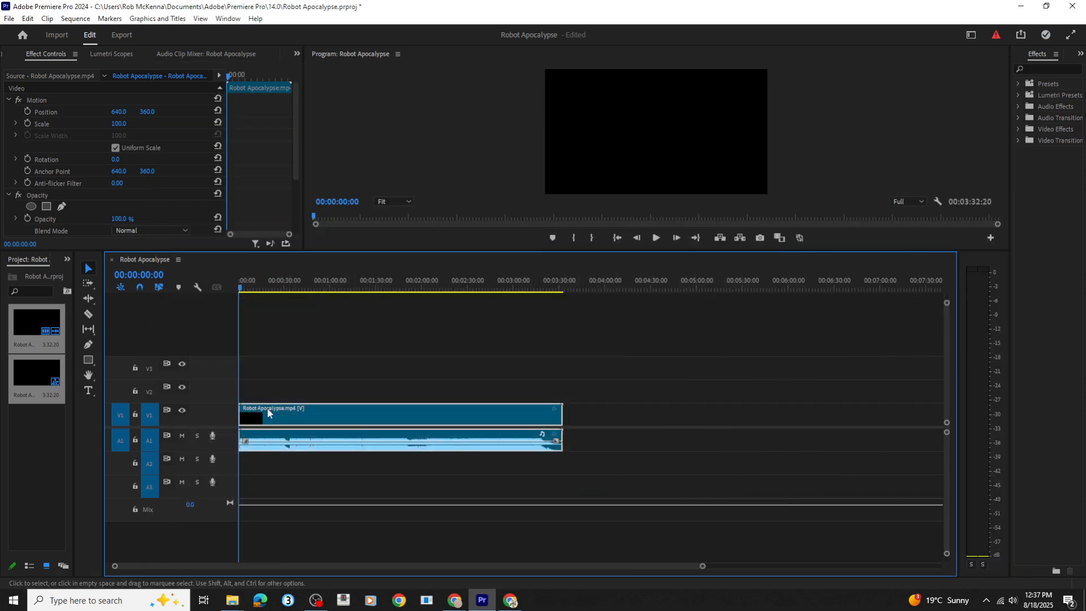
# Increase the heights of the Video 1 and Audio 1 tracks and move the playhead to 00:00:00:22.
pyautogui.moveTo(208, 403); pyautogui.dragTo(207, 384)
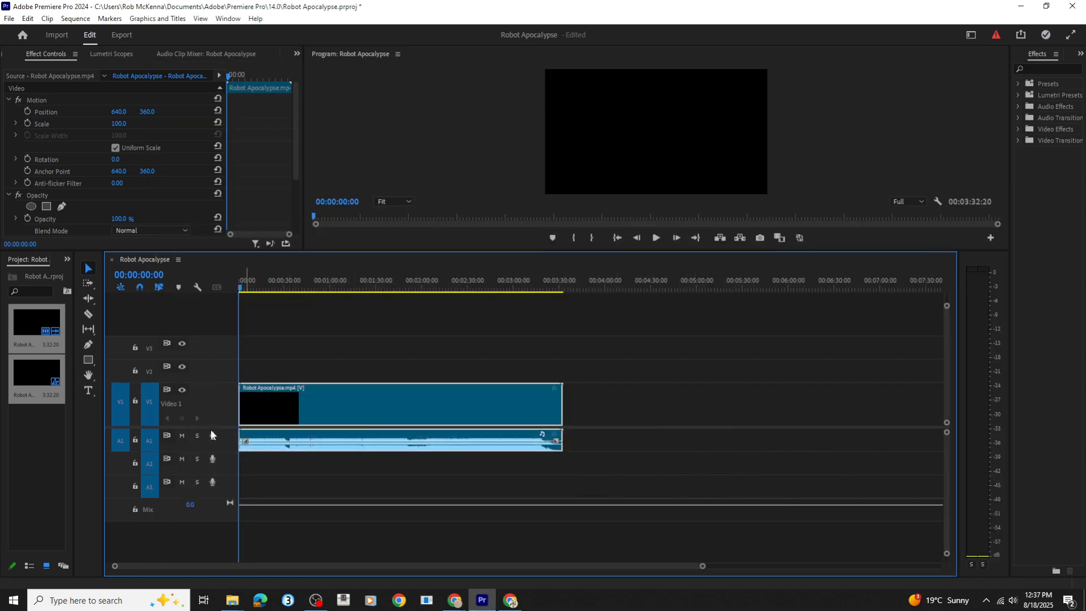
pyautogui.moveTo(217, 452); pyautogui.dragTo(218, 466)
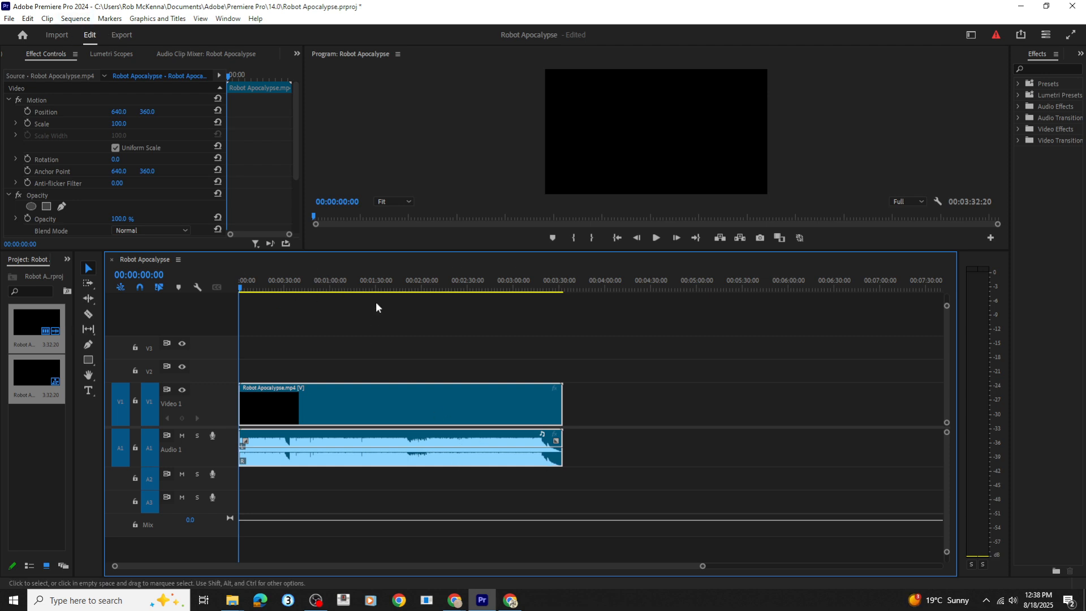
pyautogui.moveTo(270, 290); pyautogui.dragTo(240, 287)
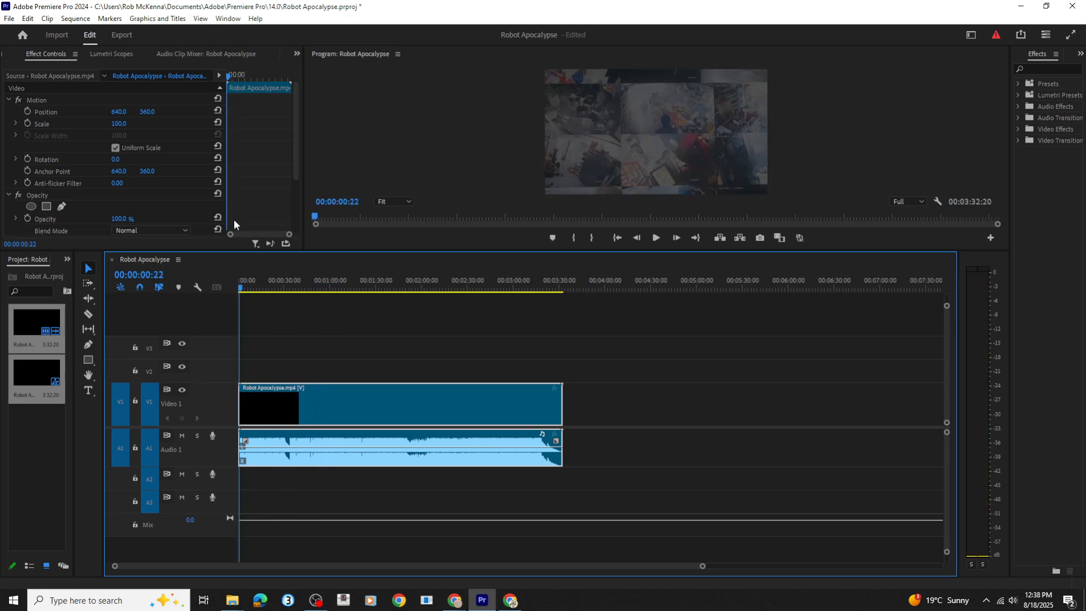
# Check the frame size and timebase in the sequence settings and leave them as they are.
pyautogui.click(76, 18)
pyautogui.click(110, 32)
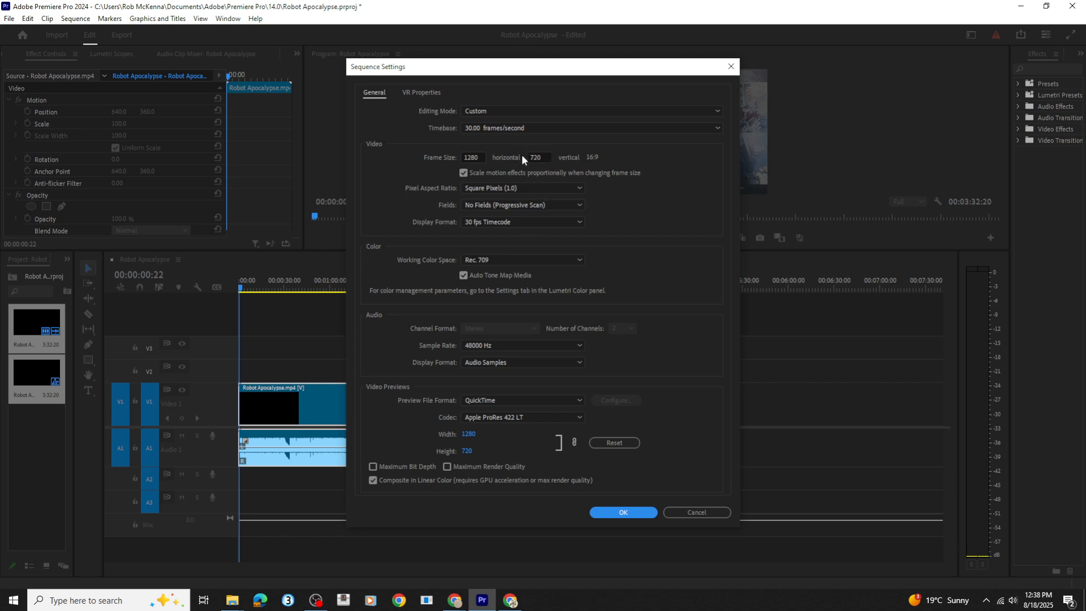
pyautogui.click(695, 514)
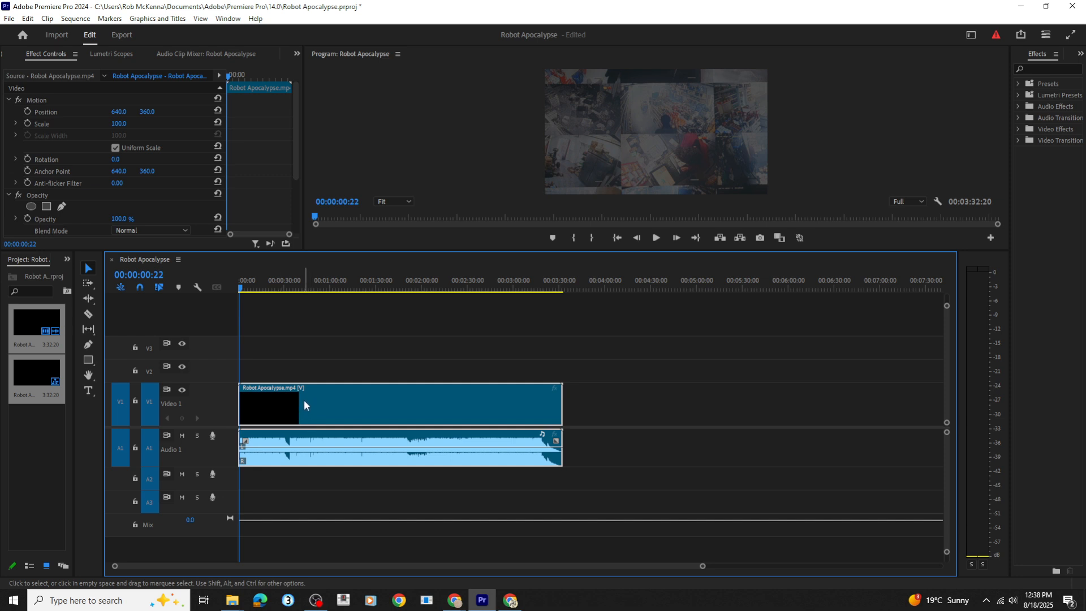
# Split the Robot Apocalypse clip with the Razor tool at 00:00:22:18 and at about 00:01:24.
pyautogui.moveTo(304, 400)
pyautogui.mouseDown()
pyautogui.moveTo(301, 352)
pyautogui.moveTo(310, 400)
pyautogui.moveTo(301, 396)
pyautogui.mouseUp()
pyautogui.moveTo(242, 287); pyautogui.dragTo(273, 291)
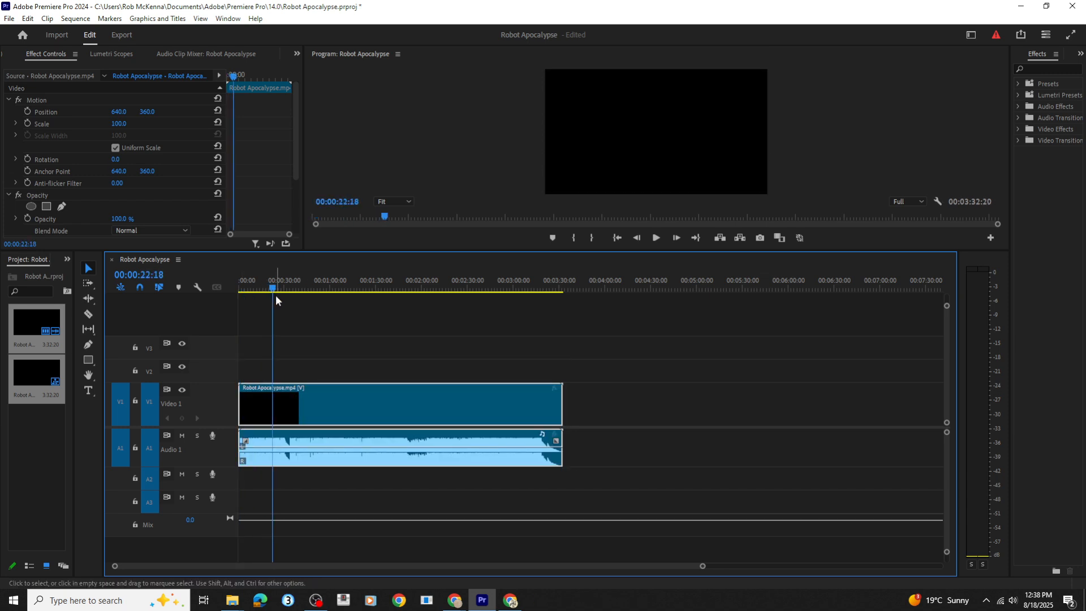
pyautogui.click(88, 314)
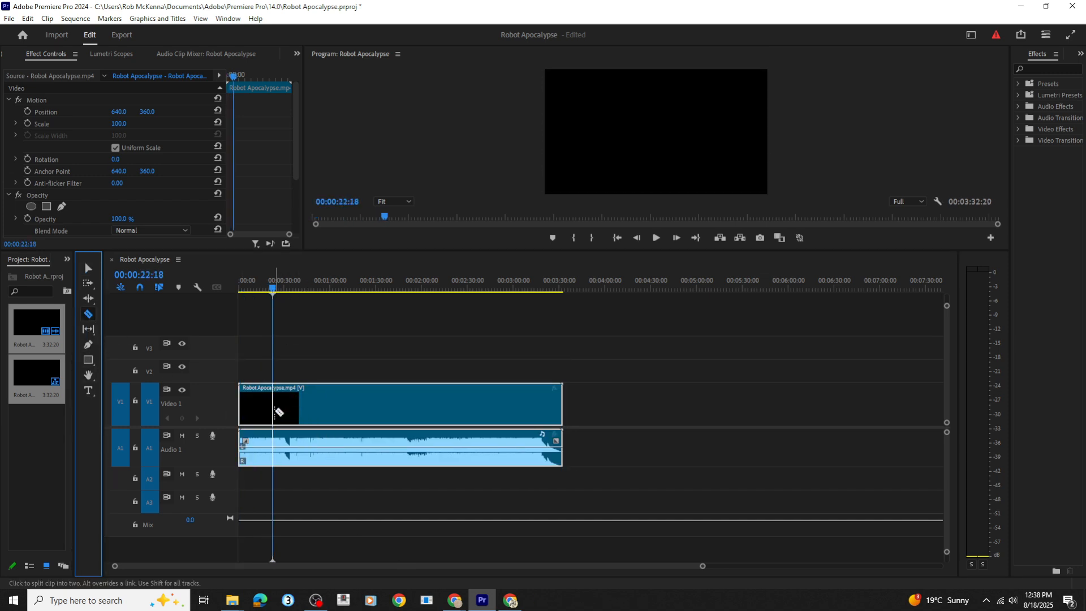
pyautogui.click(274, 408)
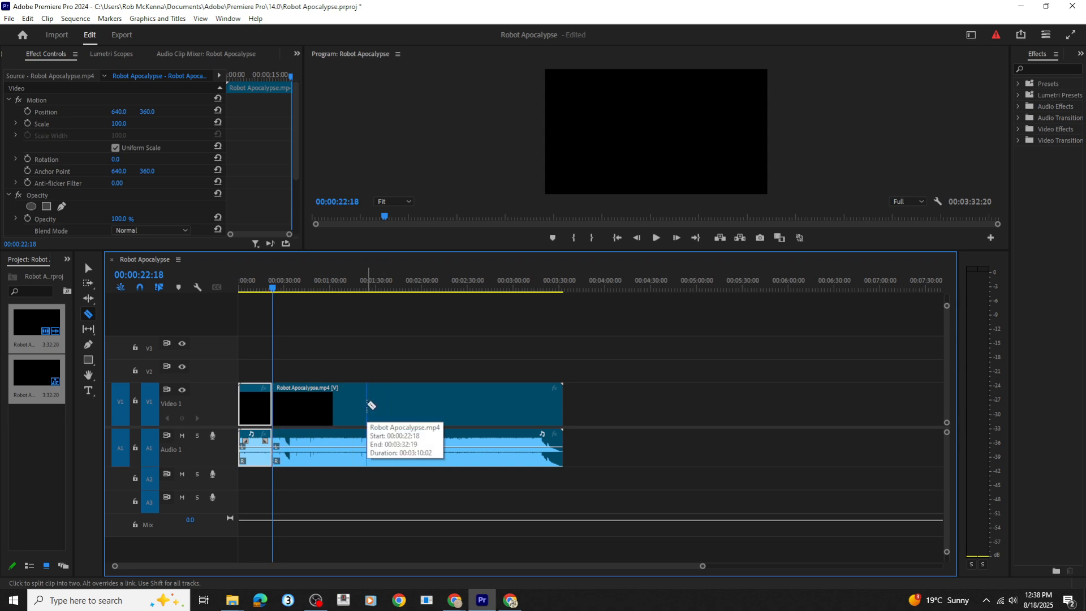
pyautogui.click(368, 405)
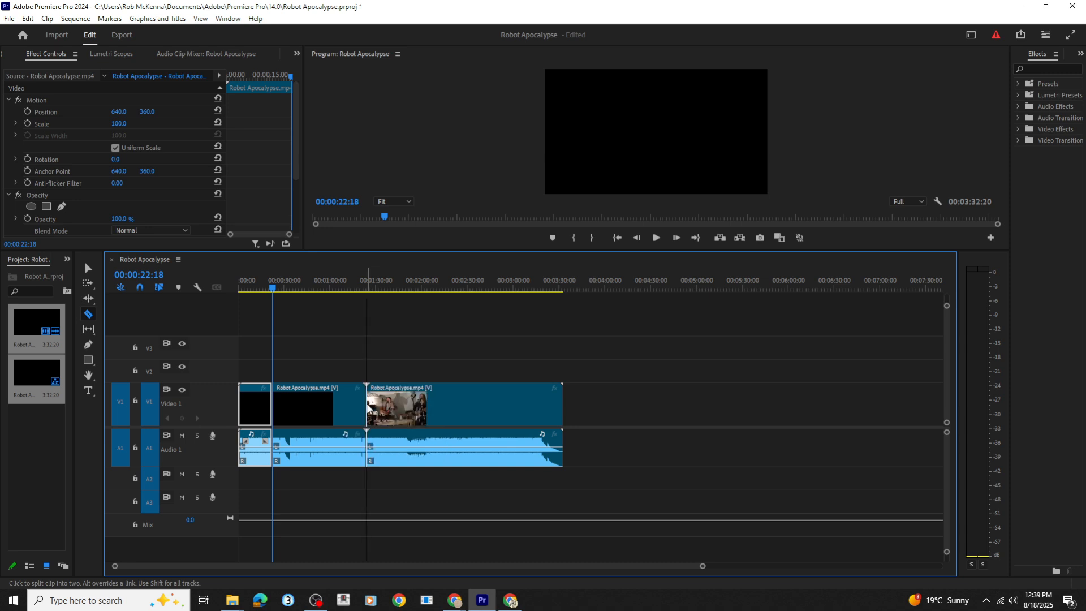
# Delete the middle section of the split clip with its audio, leaving a gap in the timeline.
pyautogui.click(87, 269)
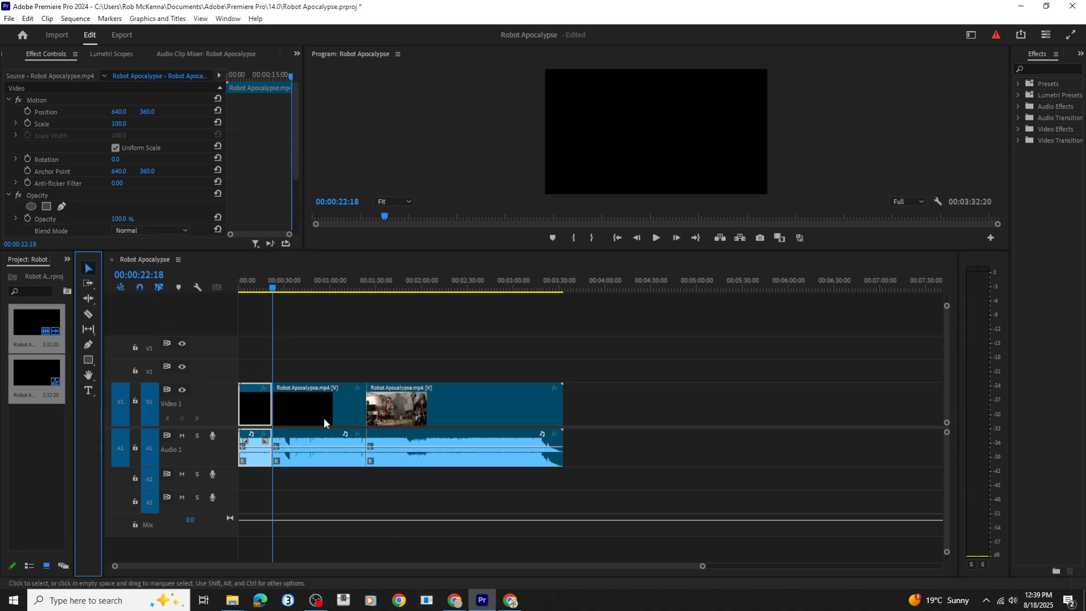
pyautogui.click(310, 404)
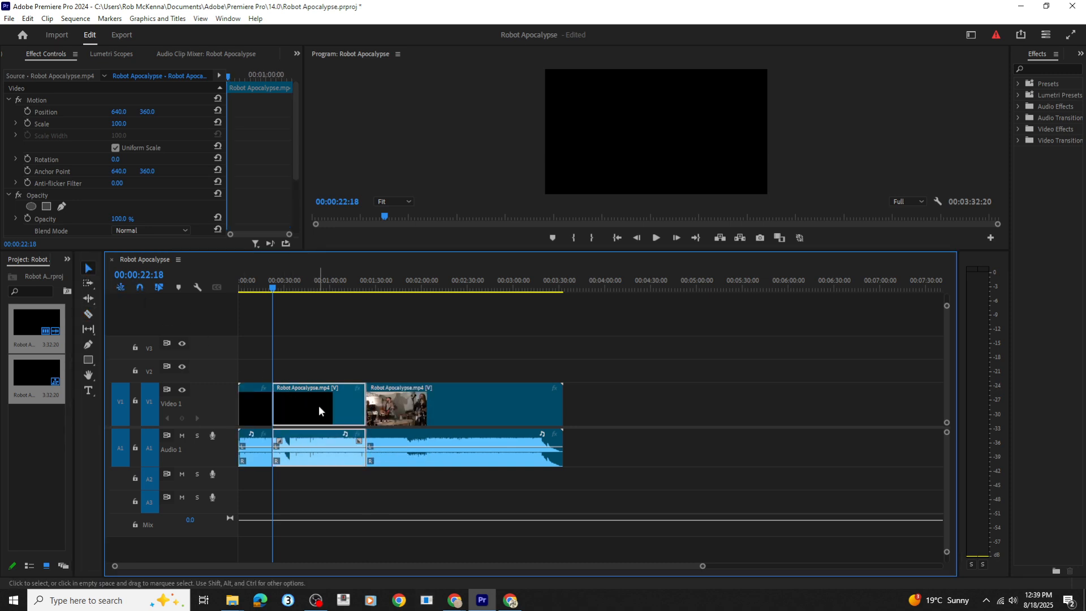
pyautogui.press('Delete')
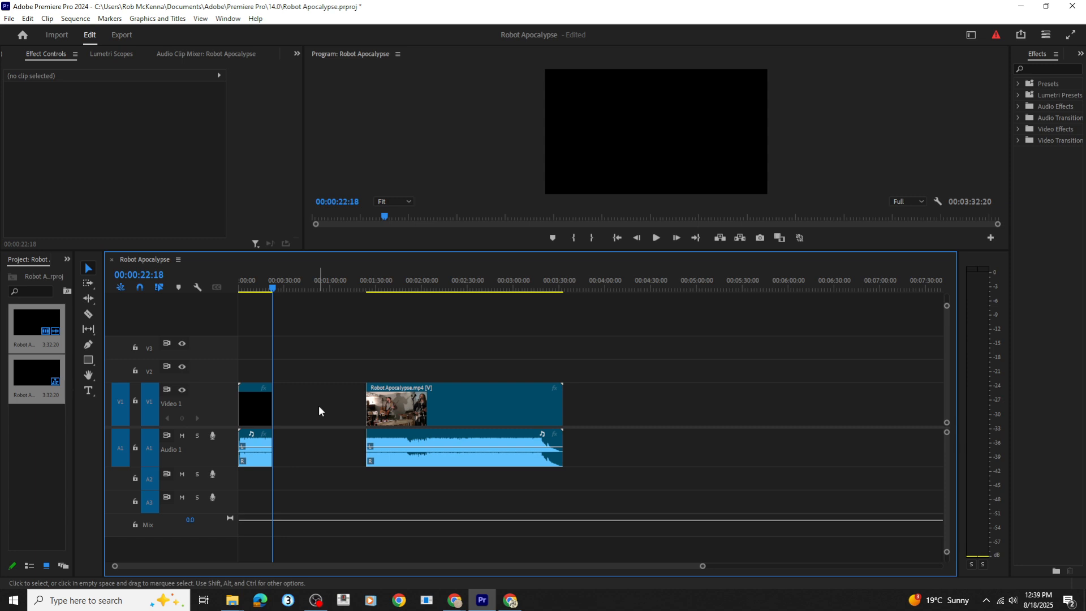
# Play the first clip section from 00:00:12:29 into the gap.
pyautogui.click(260, 290)
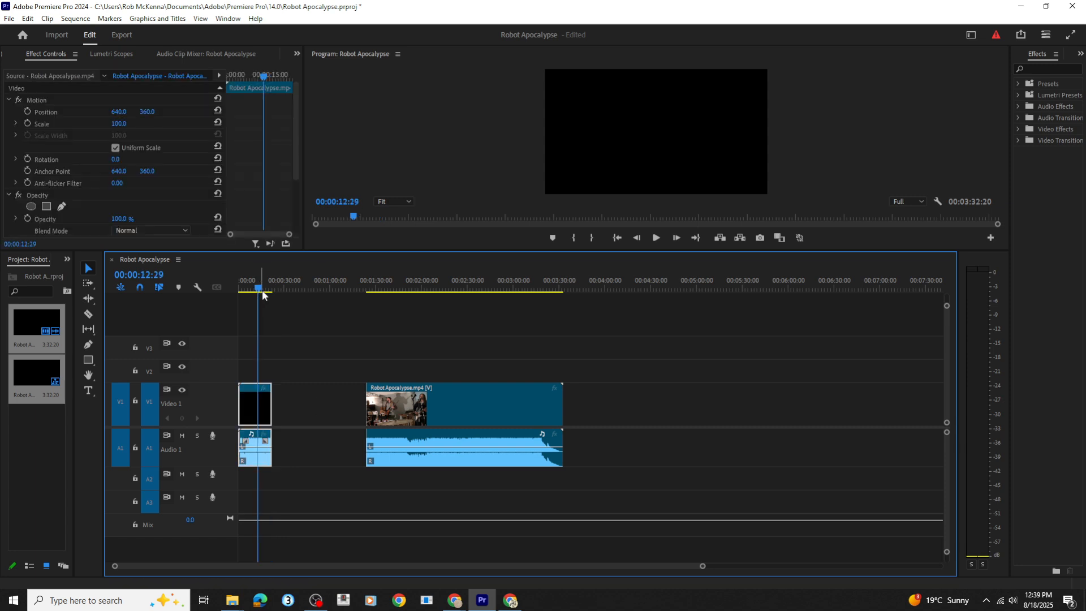
pyautogui.press('space')
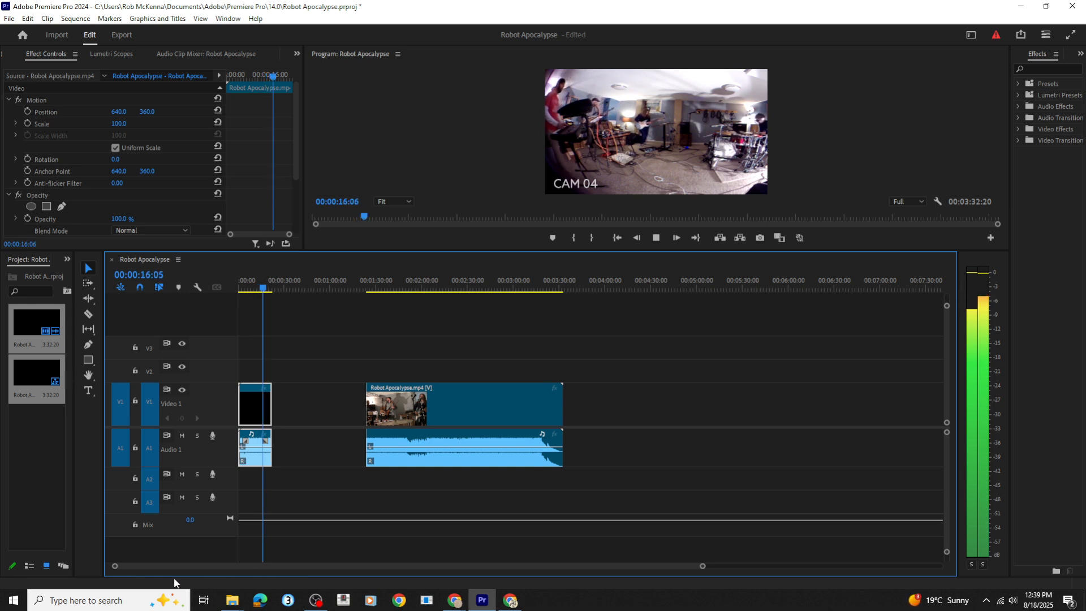
pyautogui.moveTo(702, 566); pyautogui.dragTo(596, 566)
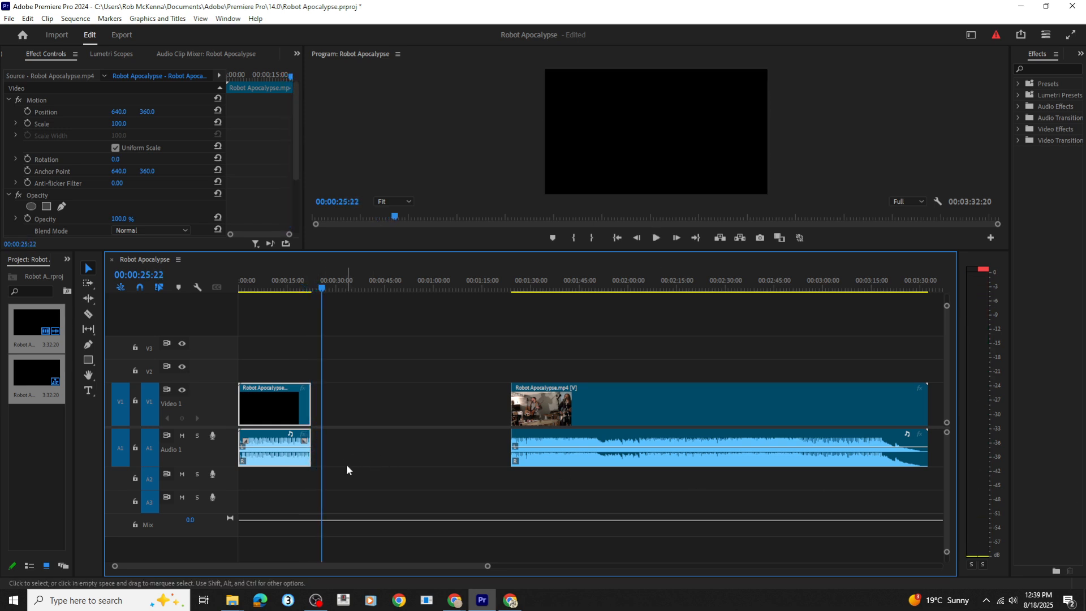
# Undo the deletion of the middle section and both razor cuts.
pyautogui.hotkey('ctrl', 'z')
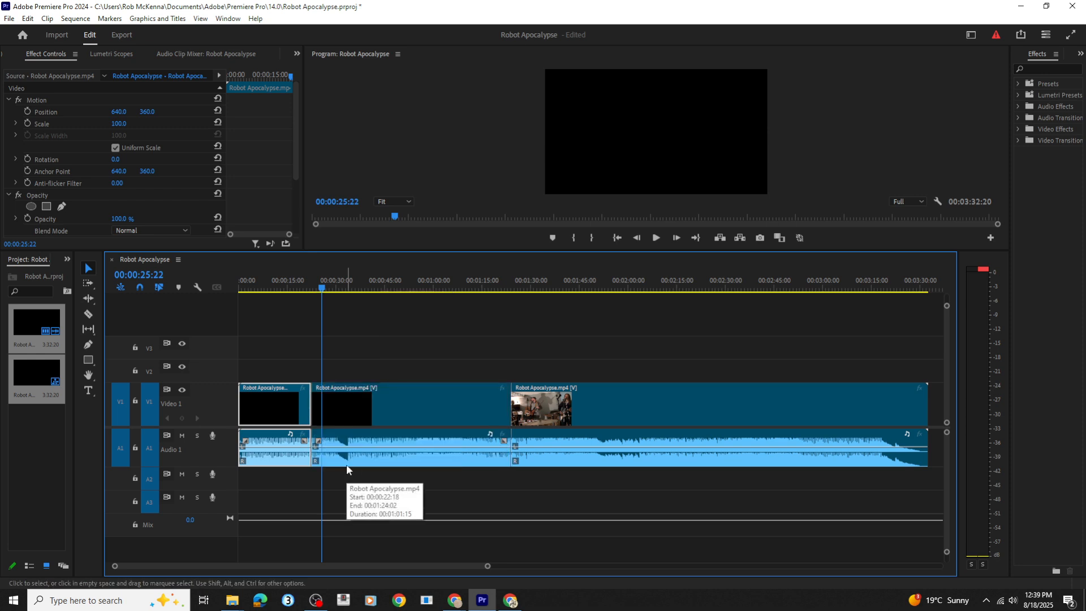
pyautogui.hotkey('ctrl', 'z')
pyautogui.hotkey('ctrl', 'z')
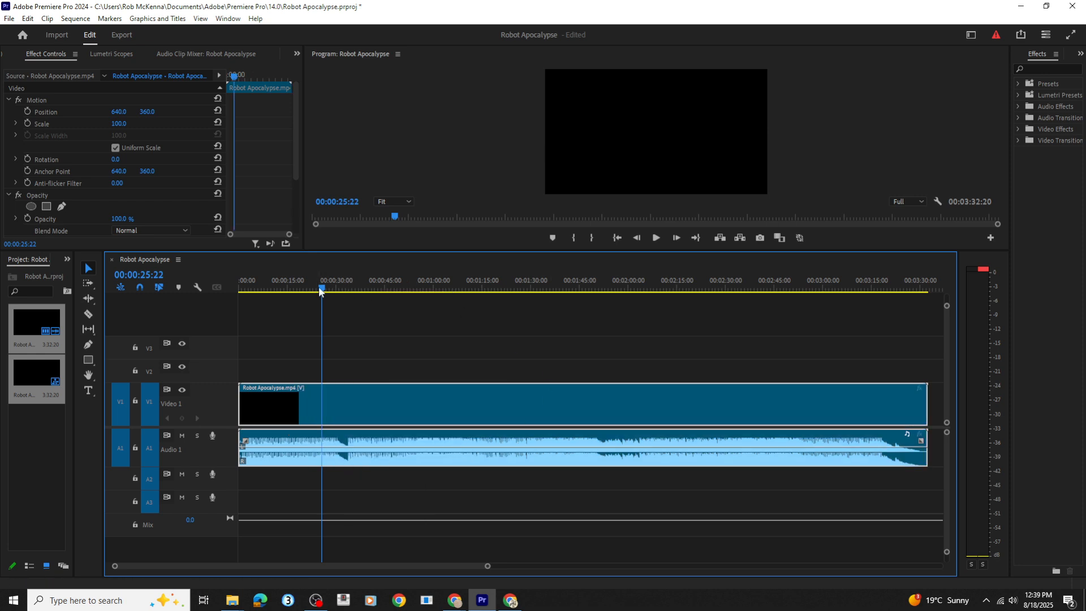
# Play the sequence from the beginning and stop within the first black section at 00:00:07:28.
pyautogui.moveTo(319, 287); pyautogui.dragTo(201, 290)
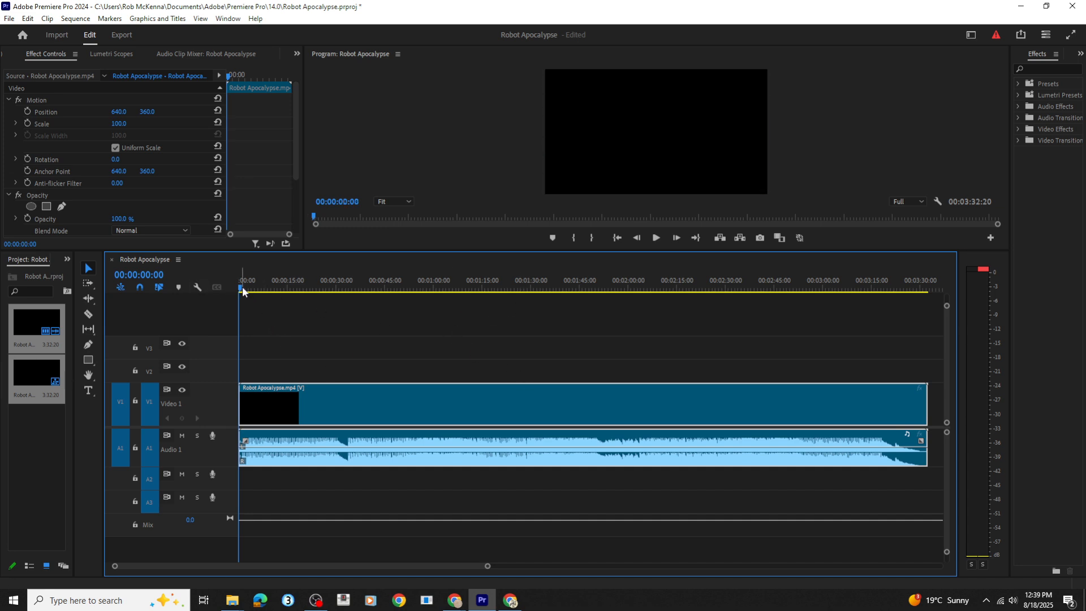
pyautogui.press('space')
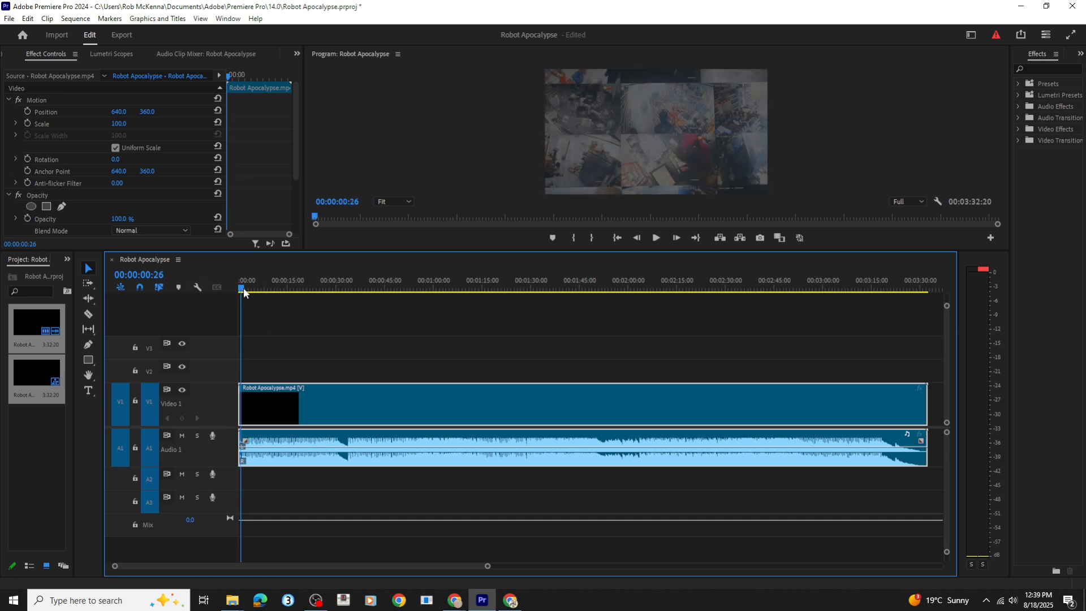
pyautogui.press('space')
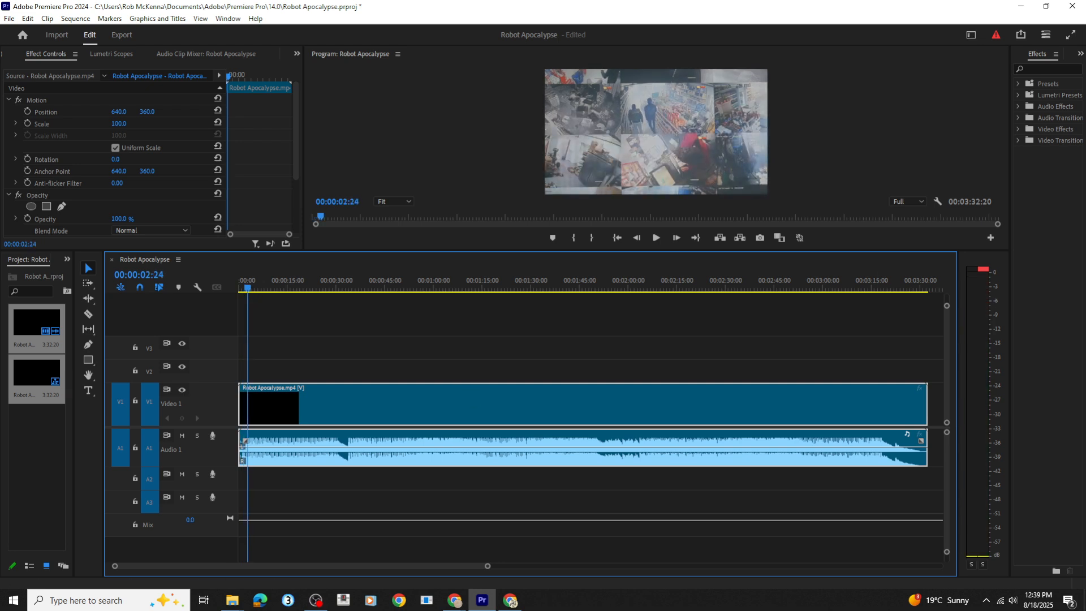
pyautogui.hotkey('alt', 'Tab')
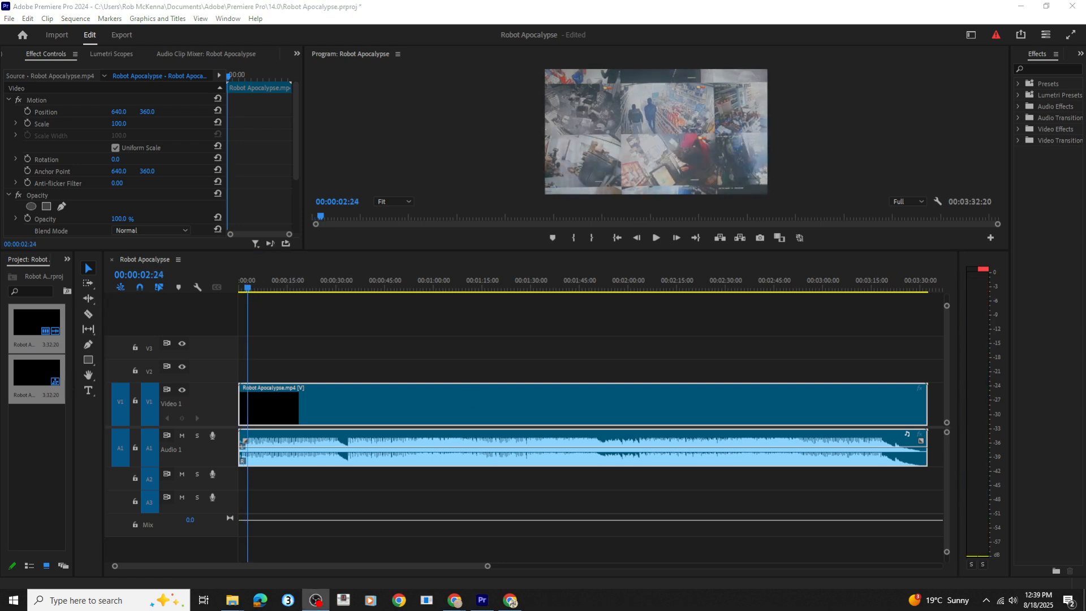
pyautogui.click(249, 290)
pyautogui.press('space')
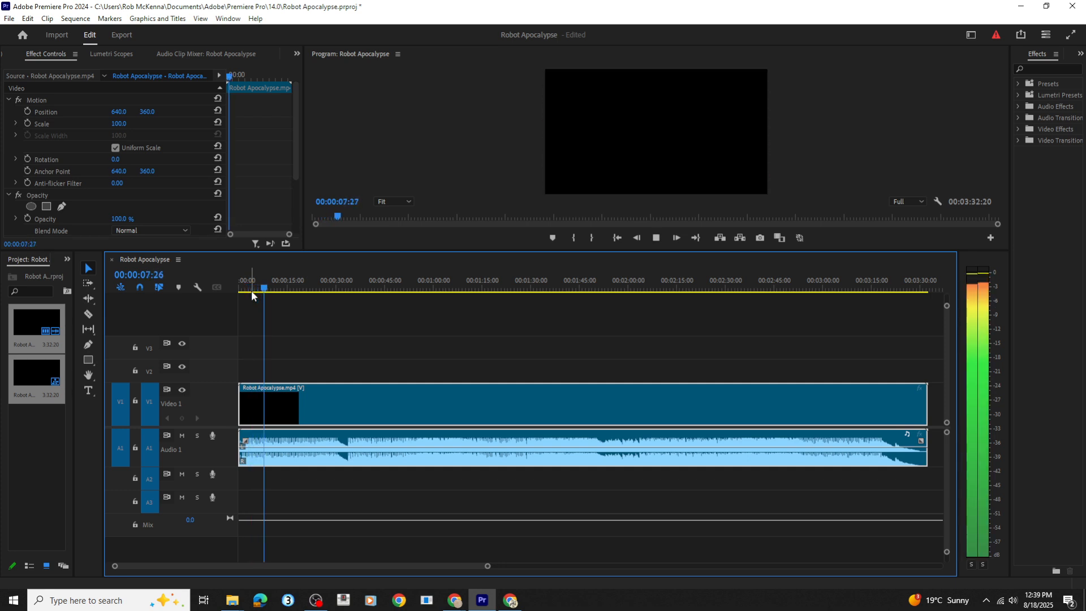
pyautogui.press('space')
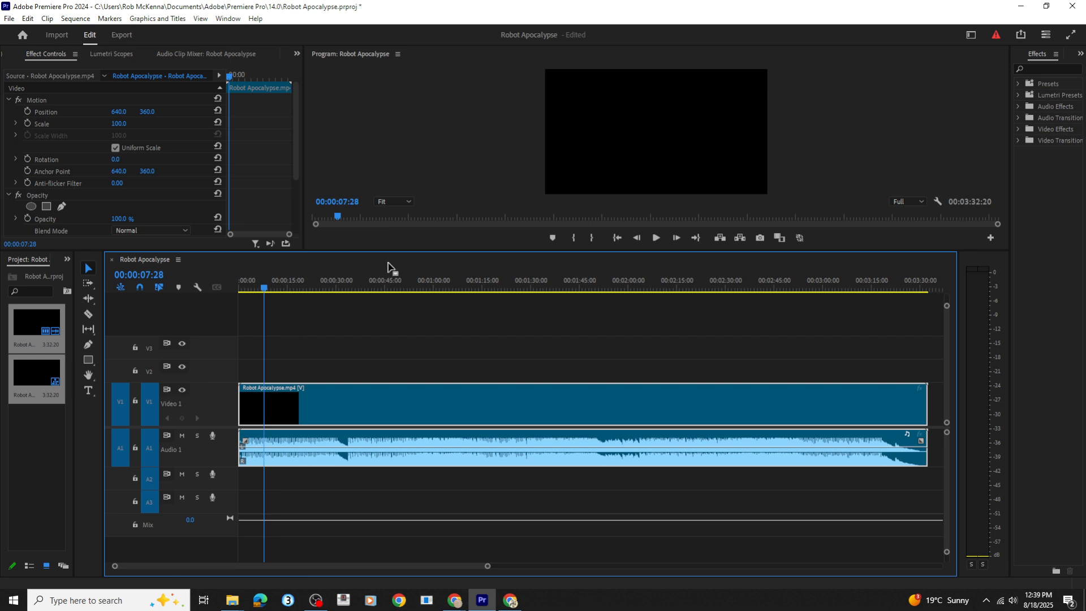
# Enlarge the program monitor and the Video 1 and Audio 1 tracks, and move the clip's video up to track V3.
pyautogui.moveTo(398, 249); pyautogui.dragTo(396, 279)
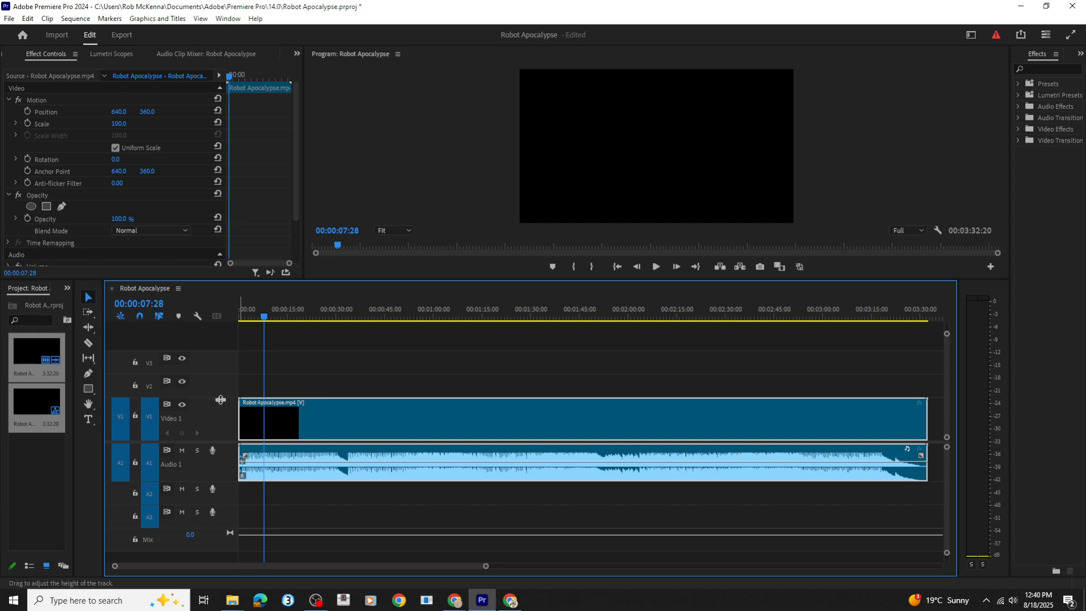
pyautogui.moveTo(220, 396); pyautogui.dragTo(223, 381)
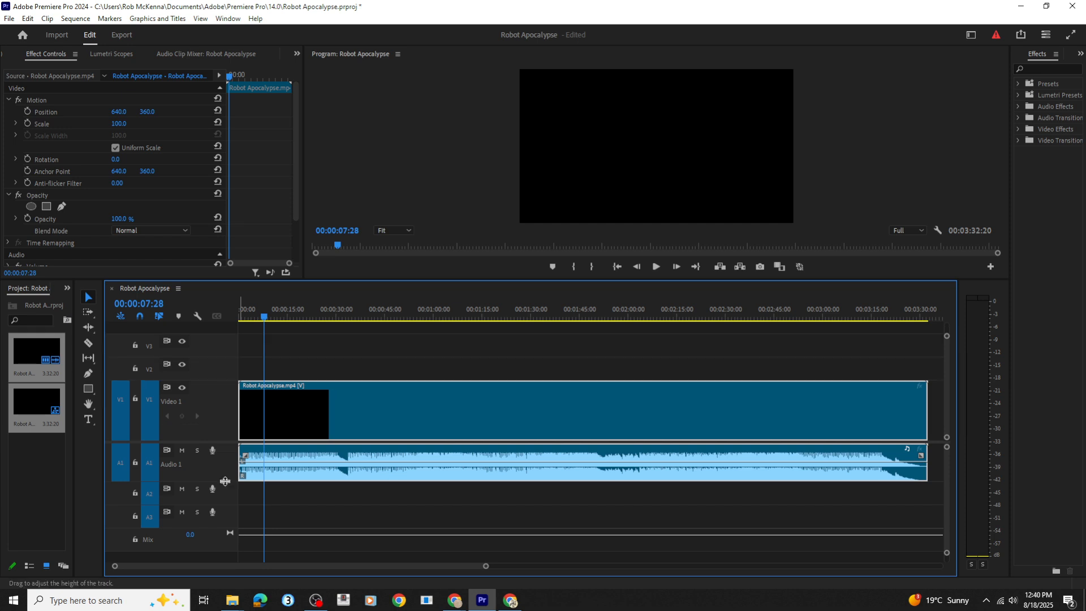
pyautogui.moveTo(223, 492); pyautogui.dragTo(223, 509)
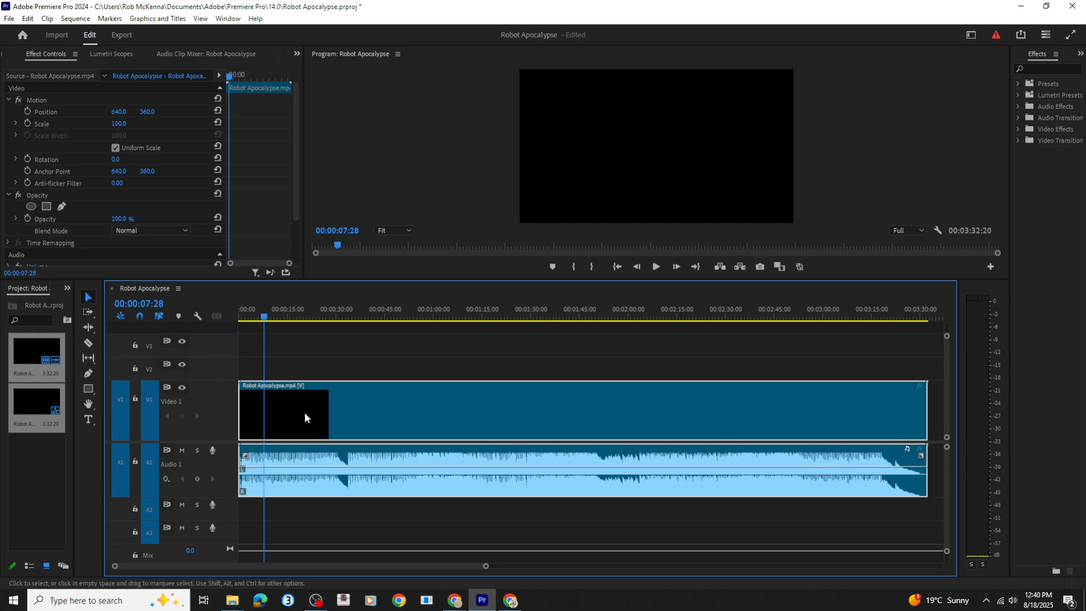
pyautogui.moveTo(304, 411); pyautogui.dragTo(263, 353)
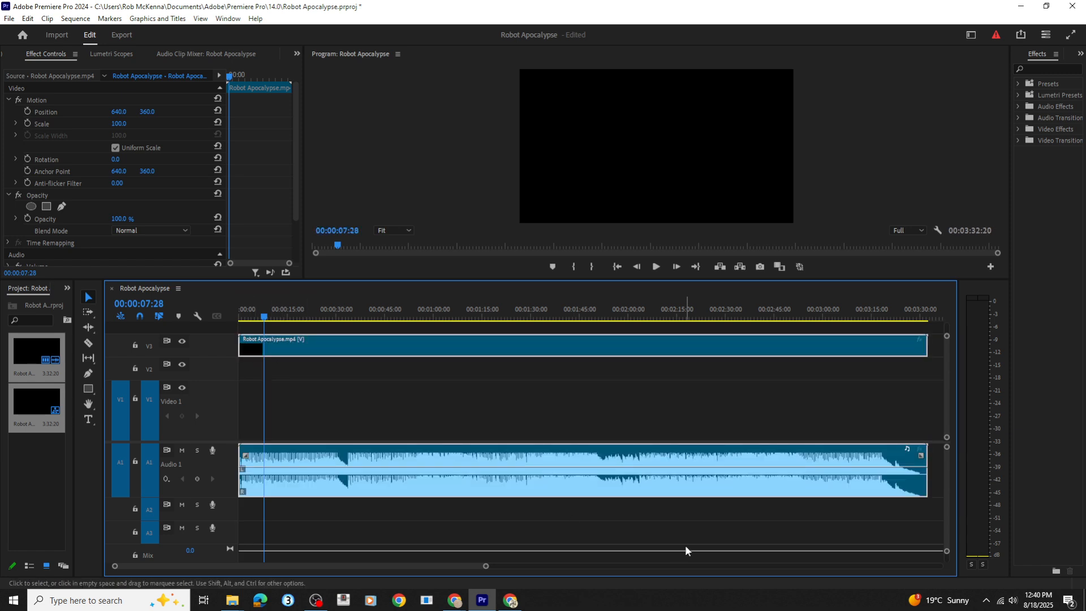
# Step the playhead to 00:00:07:18, at the start of the first black section.
pyautogui.press('space')
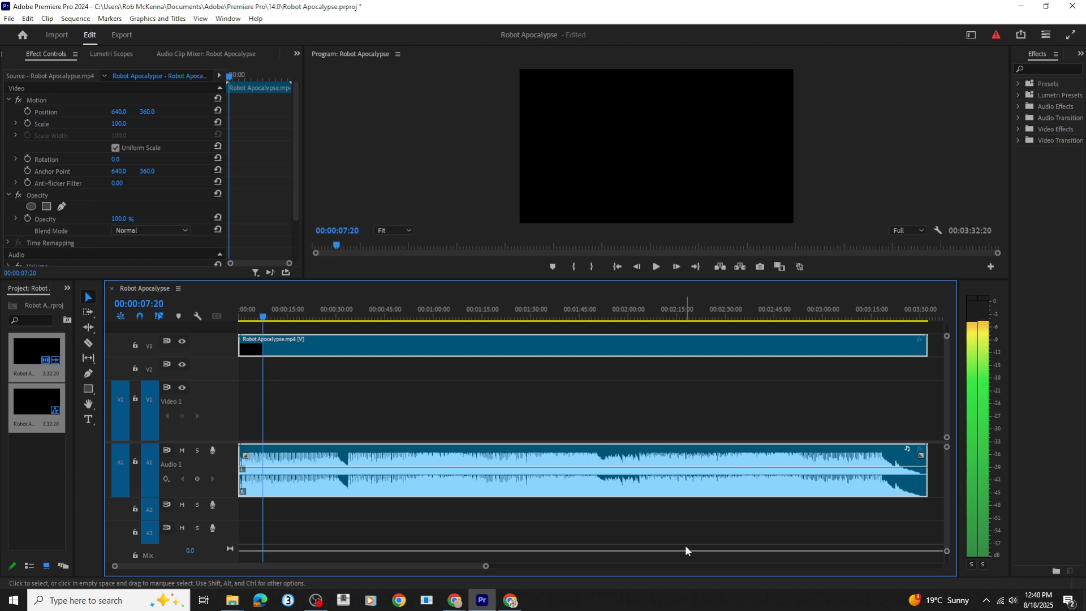
pyautogui.press('Right')
pyautogui.press('Right')
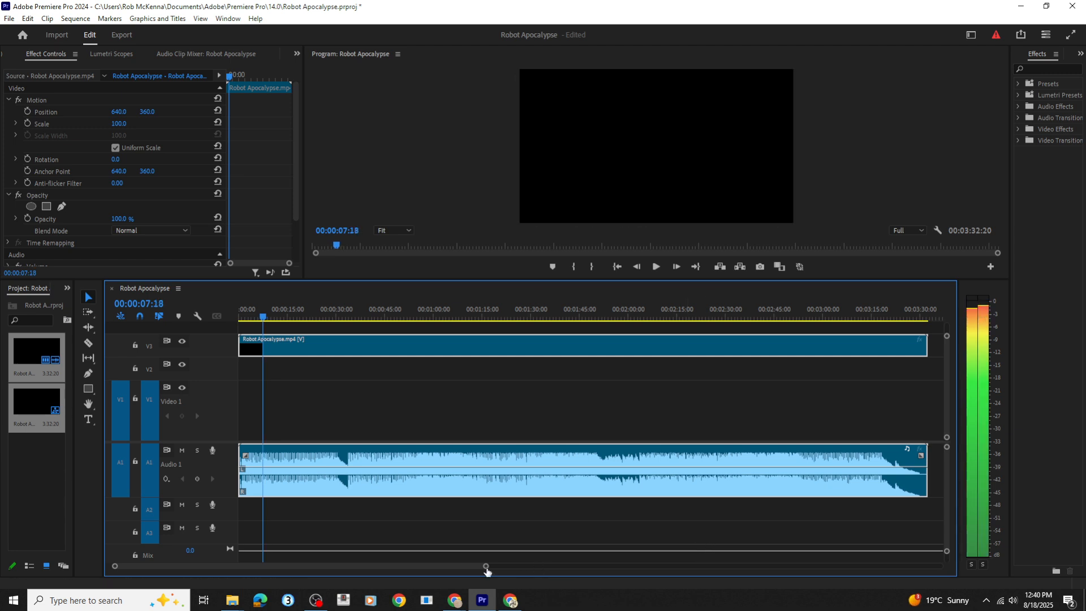
pyautogui.moveTo(486, 566); pyautogui.dragTo(224, 559)
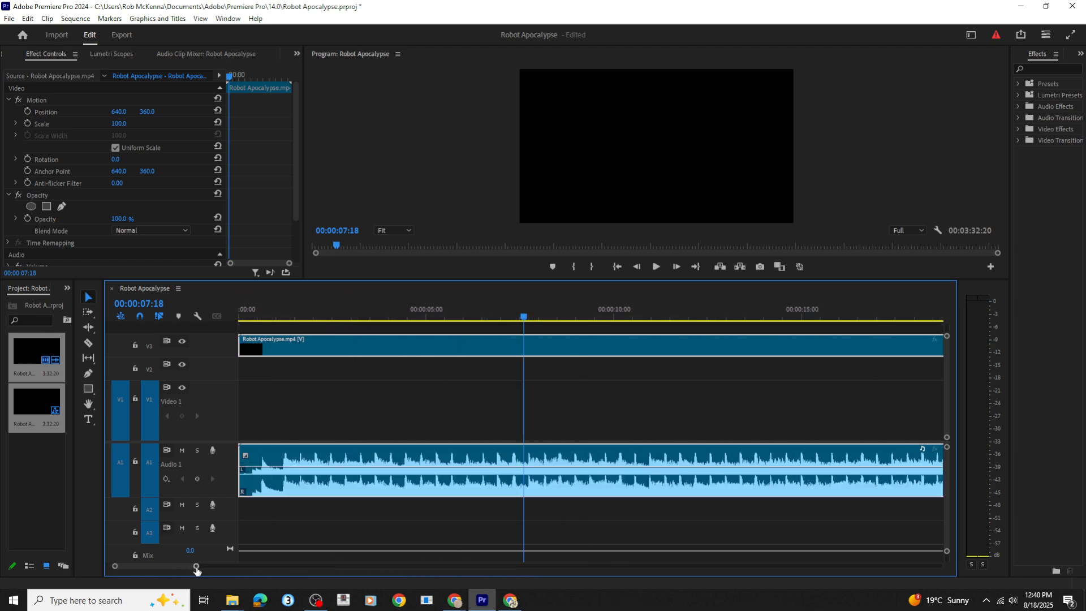
pyautogui.moveTo(196, 572)
pyautogui.mouseDown()
pyautogui.moveTo(185, 568)
pyautogui.moveTo(194, 569)
pyautogui.mouseUp()
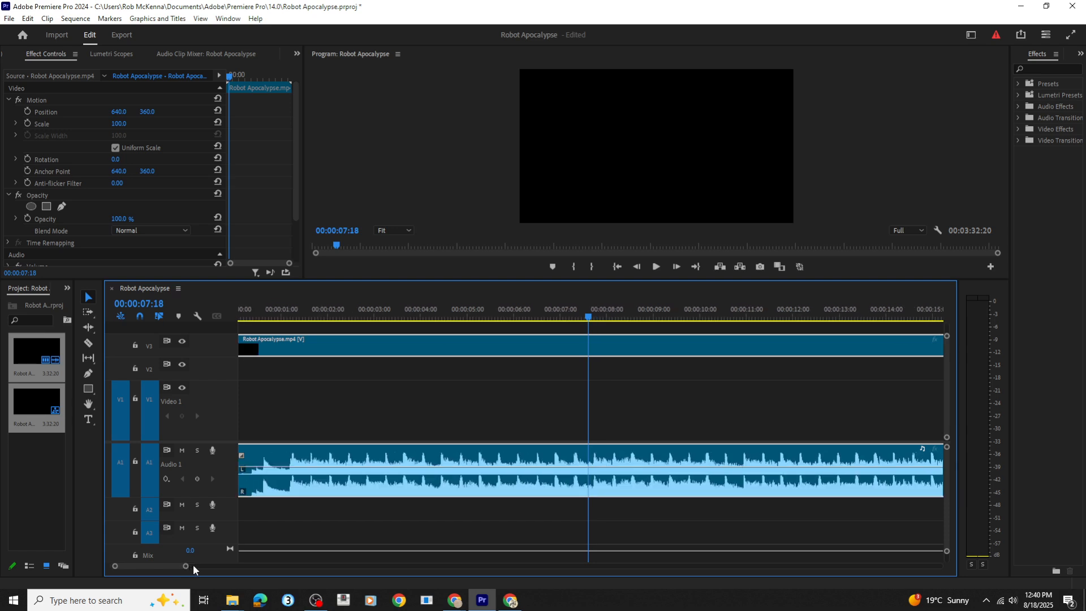
# Compare the frames at 00:00:07:17 and 00:00:07:18, and split the clip at 00:00:07:18 with the Razor tool.
pyautogui.press('Left')
pyautogui.press('Right')
pyautogui.press('Left')
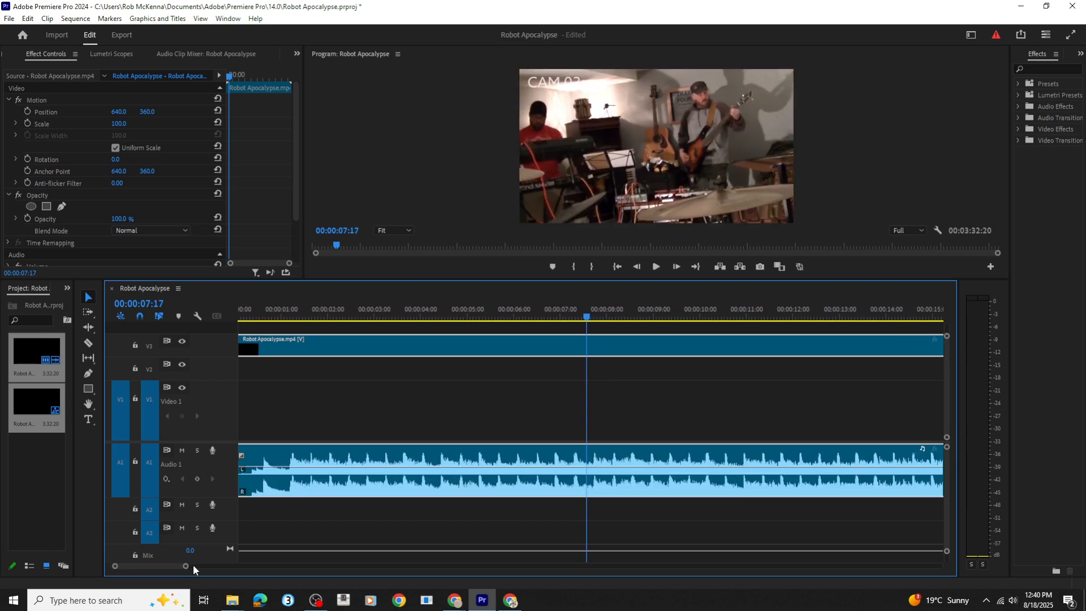
pyautogui.press('Right')
pyautogui.press('Left')
pyautogui.press('Right')
pyautogui.press('Left')
pyautogui.press('Right')
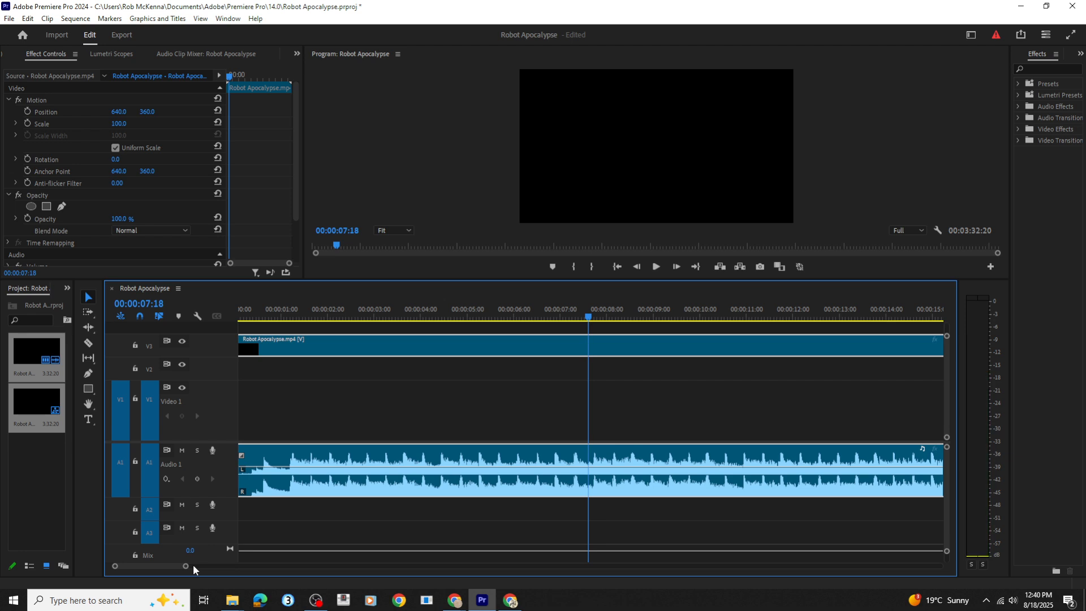
pyautogui.press('Left')
pyautogui.press('Right')
pyautogui.click(89, 343)
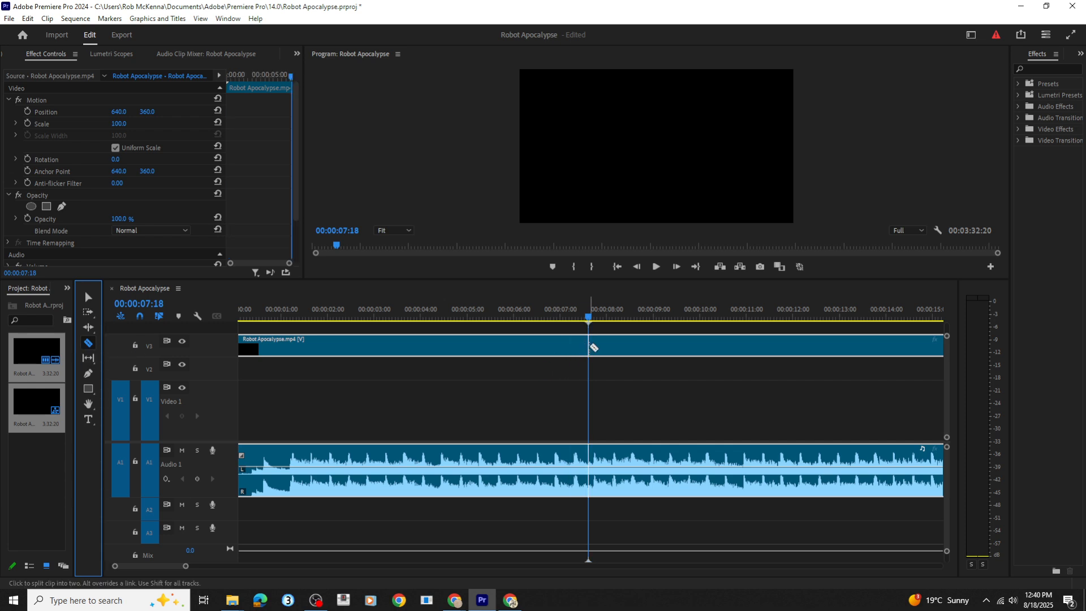
pyautogui.click(591, 347)
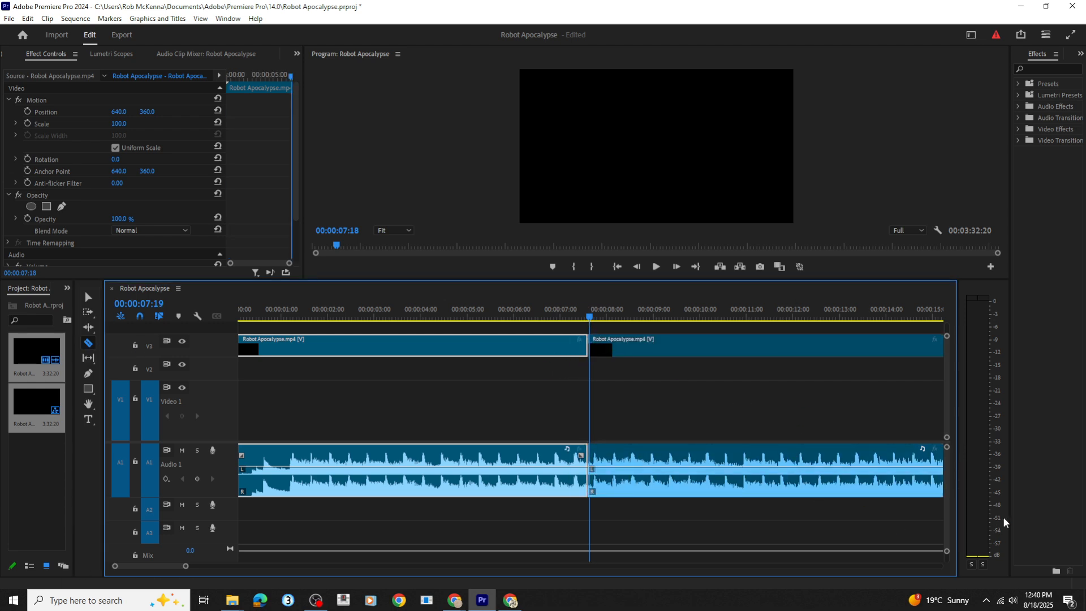
# Play through the first black section, step back to its end, and split the clip at 00:00:14:08 with the Razor tool.
pyautogui.press('space')
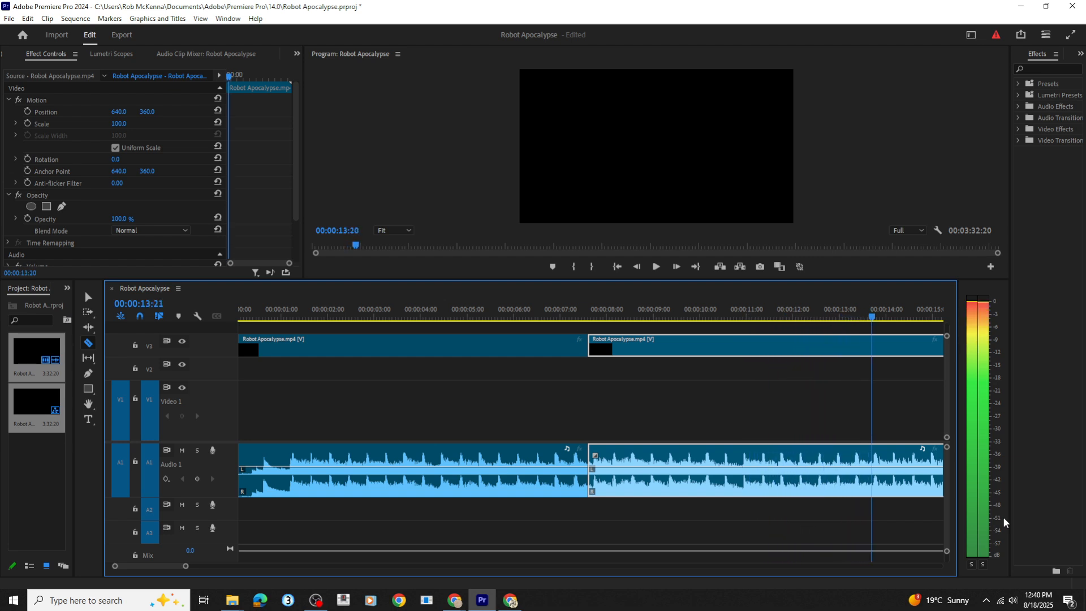
pyautogui.press('Left')
pyautogui.press('Left')
pyautogui.press('Left')
pyautogui.press('Left')
pyautogui.press('Left')
pyautogui.press('Left')
pyautogui.press('Left')
pyautogui.press('Left')
pyautogui.press('Left')
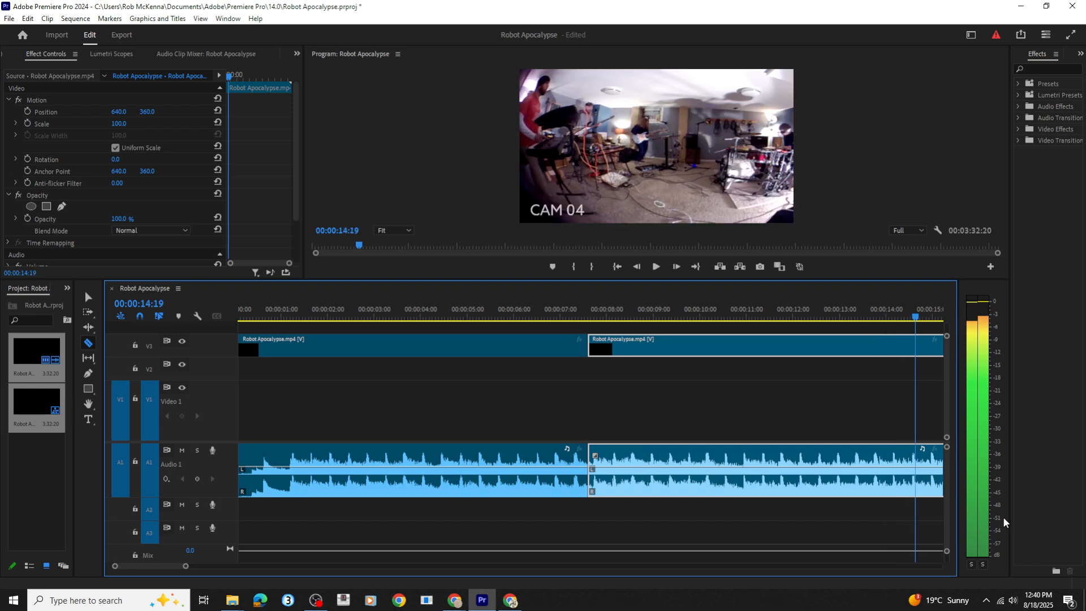
pyautogui.press('Left')
pyautogui.press('Left')
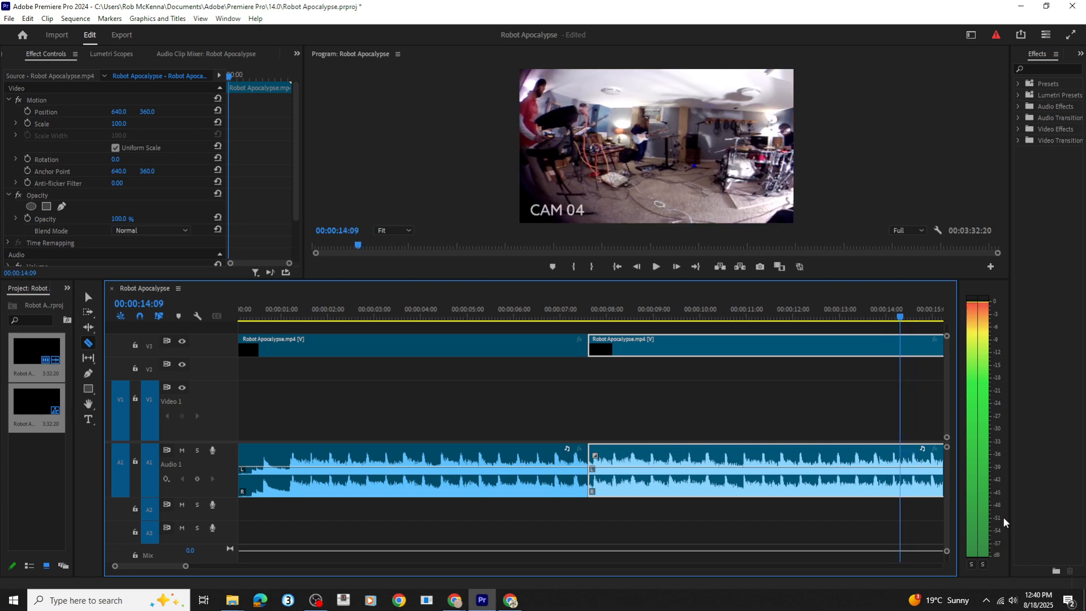
pyautogui.press('Left')
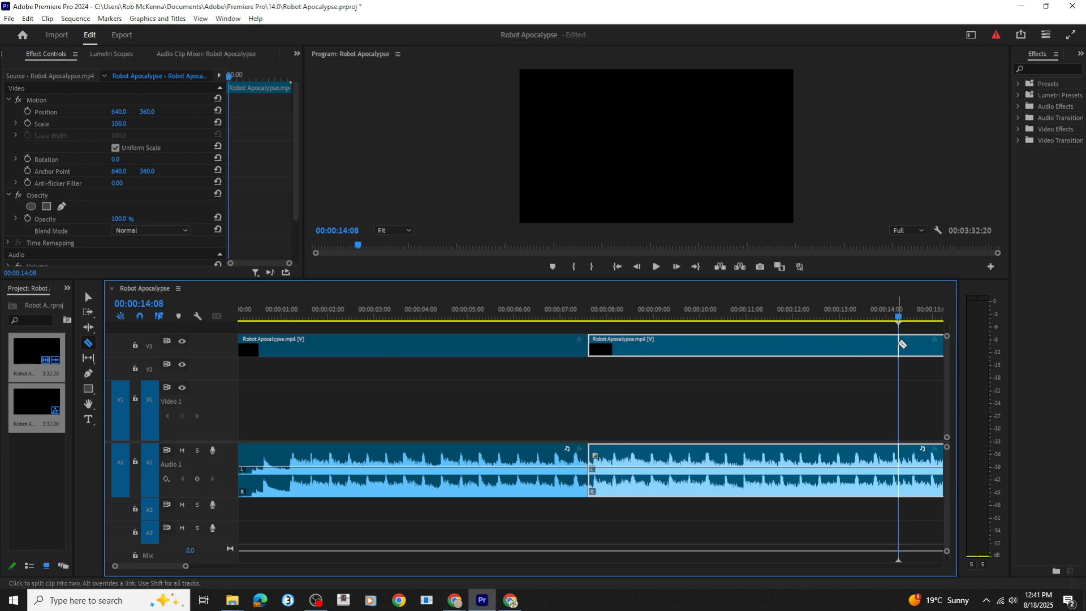
pyautogui.click(895, 334)
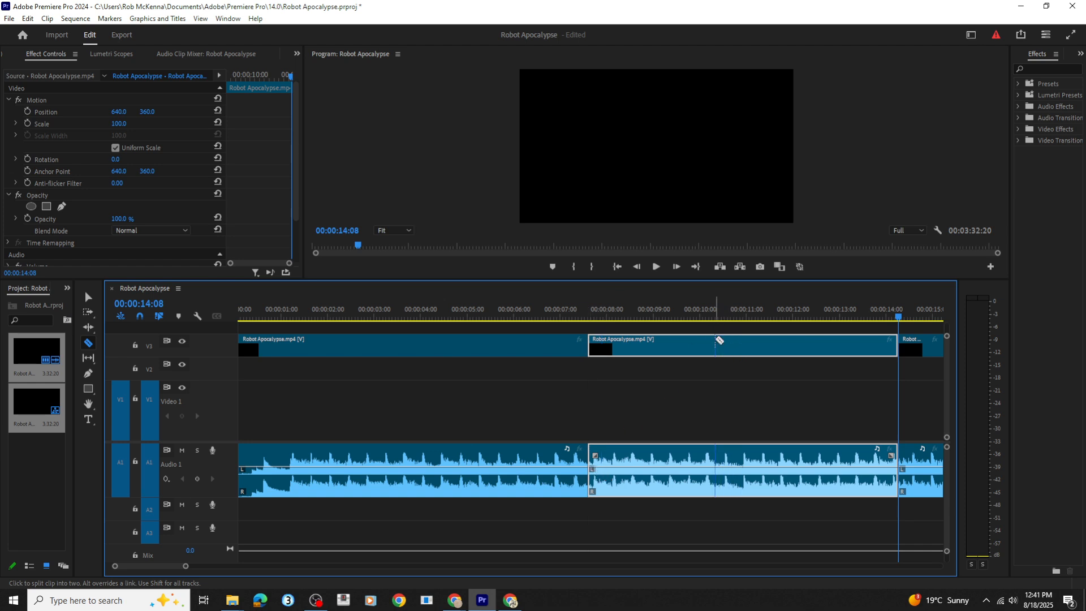
pyautogui.click(83, 297)
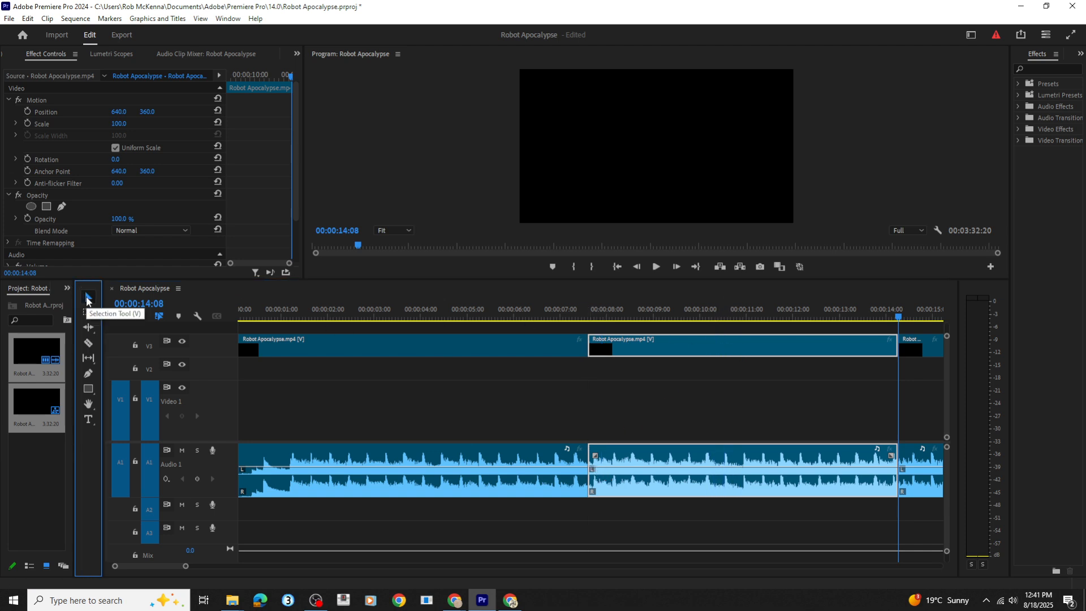
# Try to delete the first black segment together with its linked audio, and undo the deletion.
pyautogui.click(737, 346)
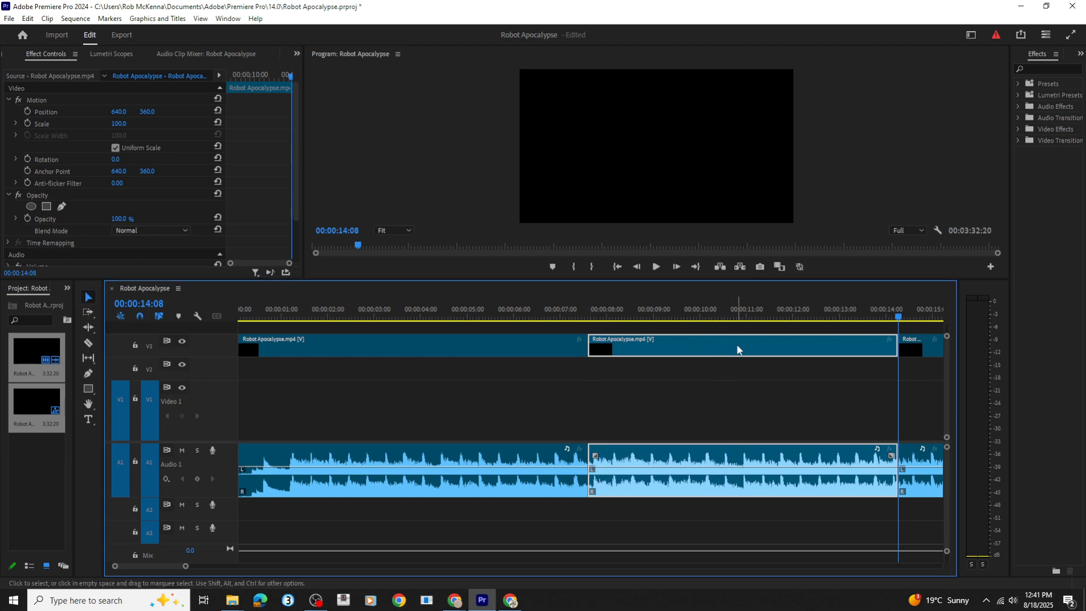
pyautogui.press('Delete')
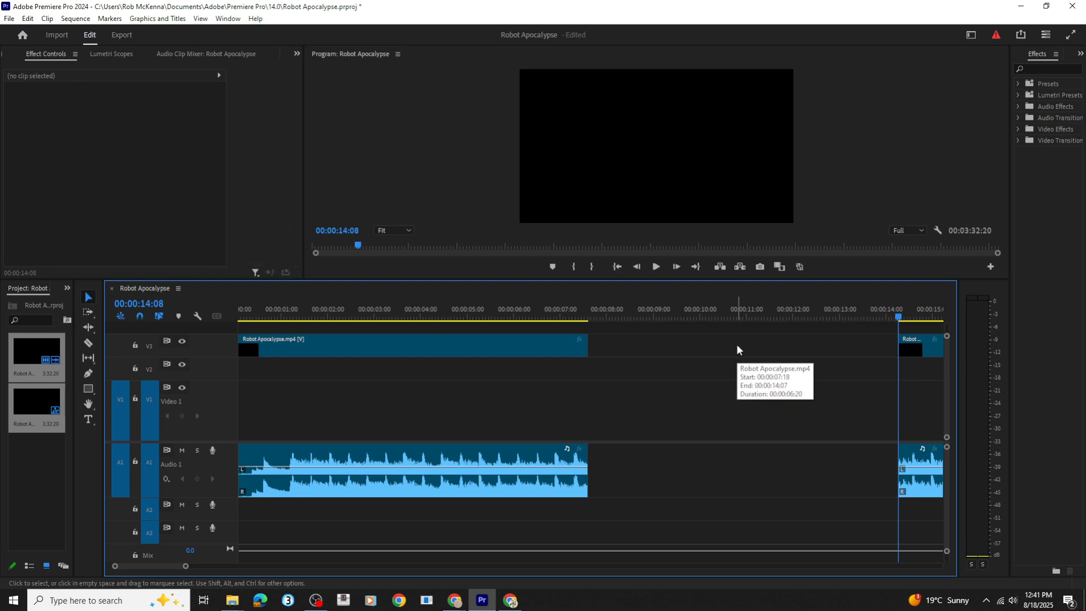
pyautogui.hotkey('ctrl', 'z')
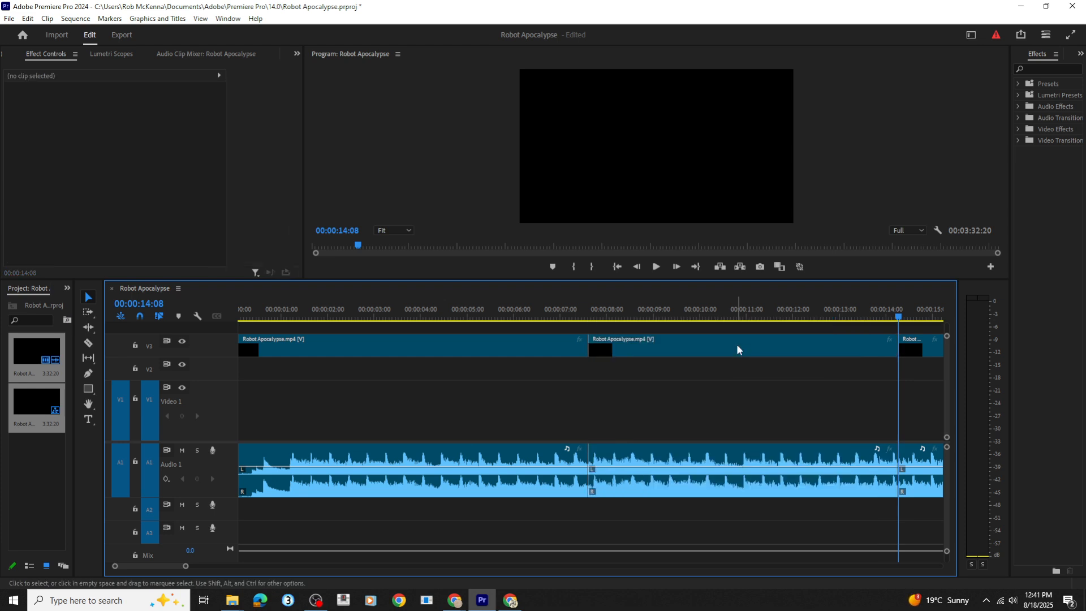
# Unlink the audio from the first black segment between 00:00:07:18 and 00:00:14:08, and delete only its video.
pyautogui.click(736, 344)
pyautogui.rightClick(739, 343)
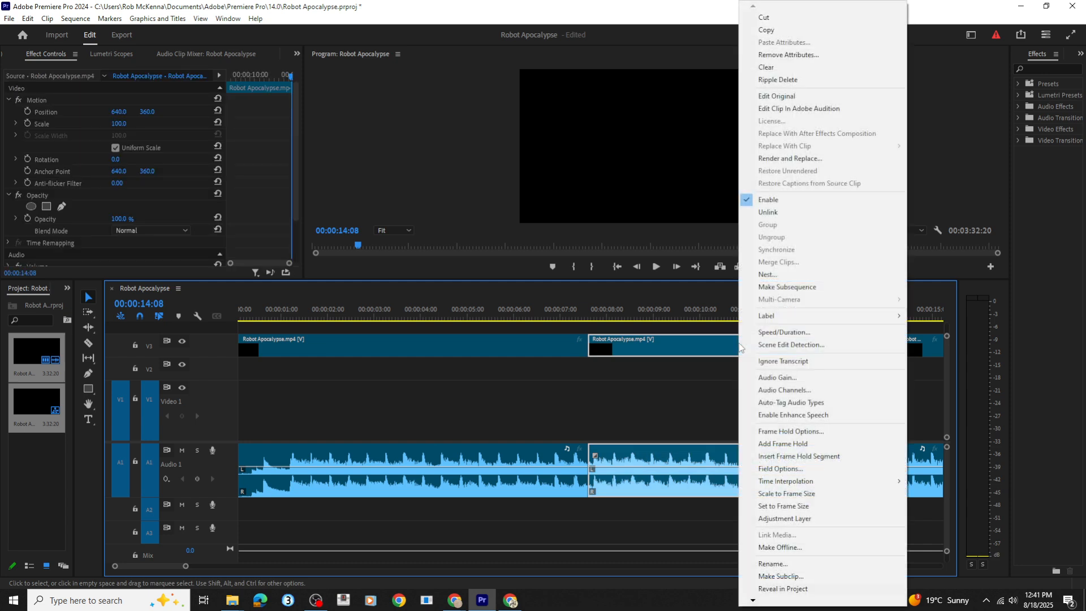
pyautogui.click(779, 213)
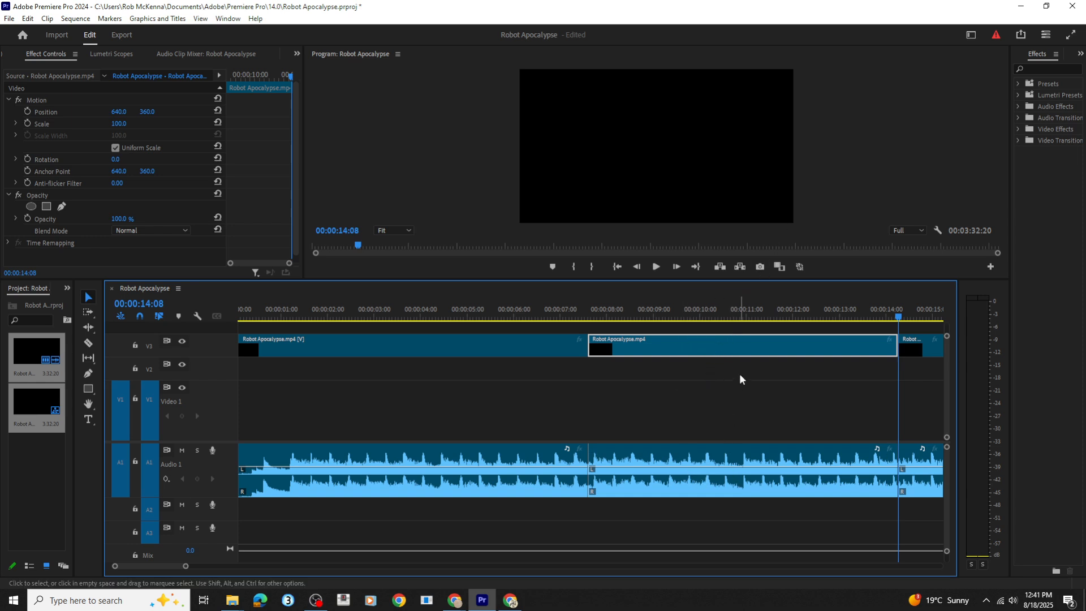
pyautogui.press('Delete')
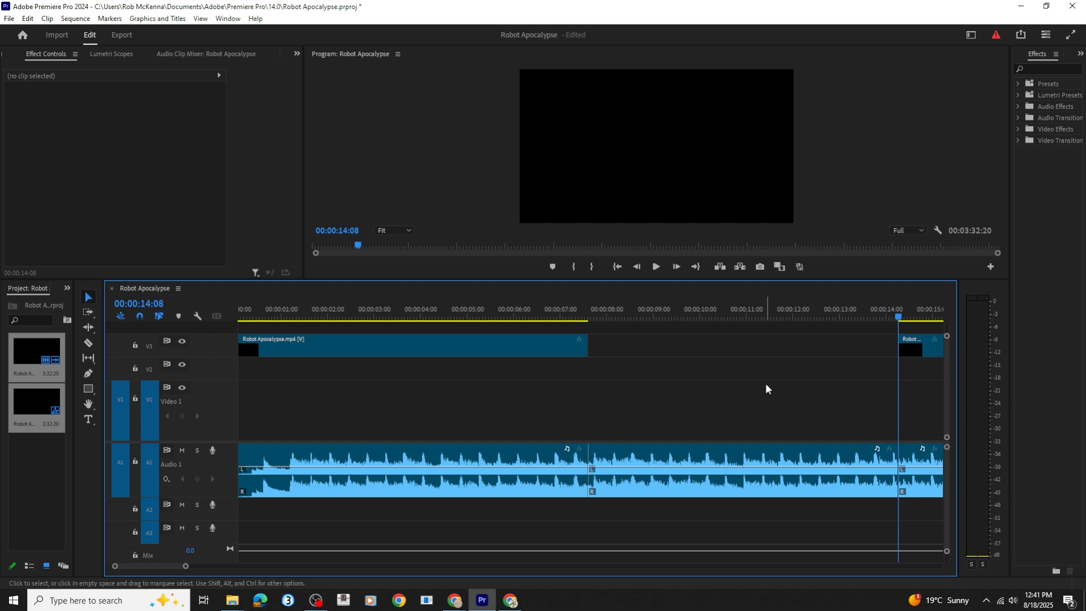
# Examine the opening frames of the clip after the gap, stepping from 00:00:14:09 to 00:00:14:17.
pyautogui.press('Right')
pyautogui.press('d')
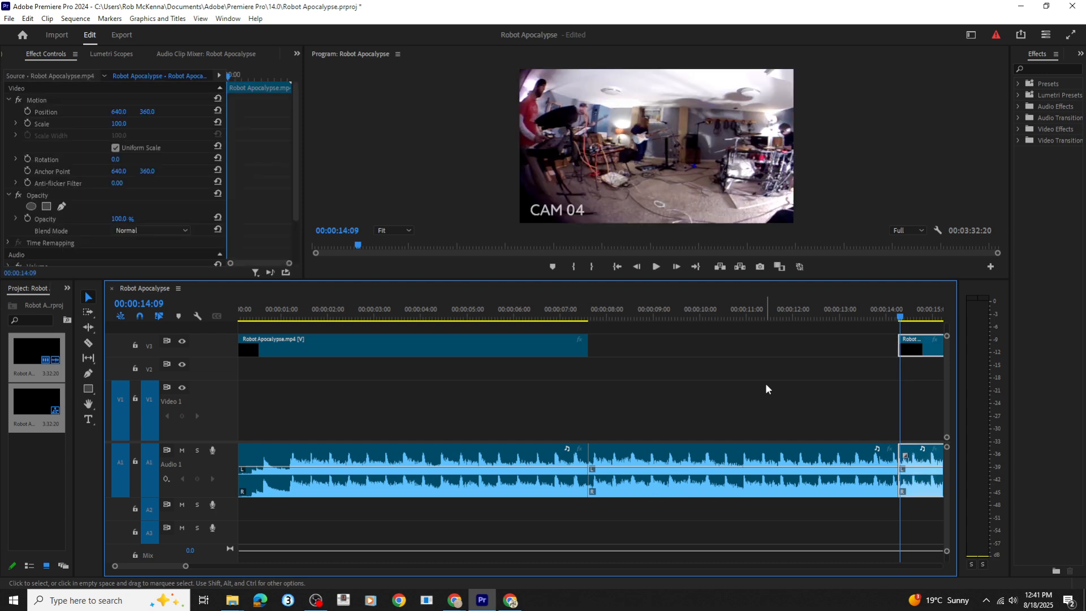
pyautogui.press('Right')
pyautogui.press('Right')
pyautogui.press('Right')
pyautogui.press('Right')
pyautogui.press('Right')
pyautogui.press('Right')
pyautogui.press('Right')
pyautogui.press('Right')
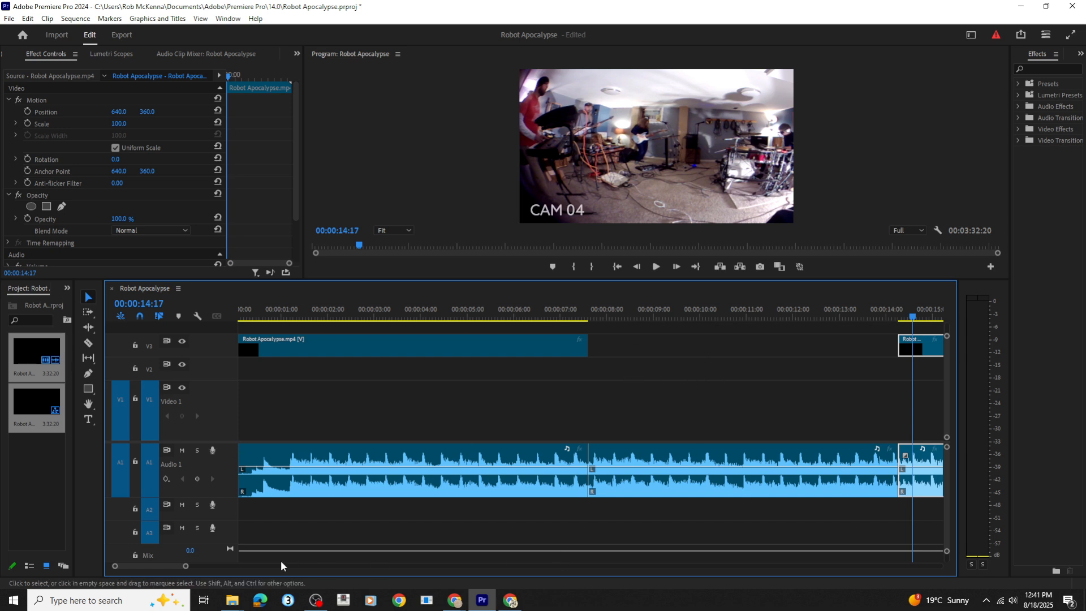
# Fit about 30 seconds in the timeline and play from 00:00:14:17 into the second black section, stopping at 00:00:21:24.
pyautogui.moveTo(185, 567); pyautogui.dragTo(225, 569)
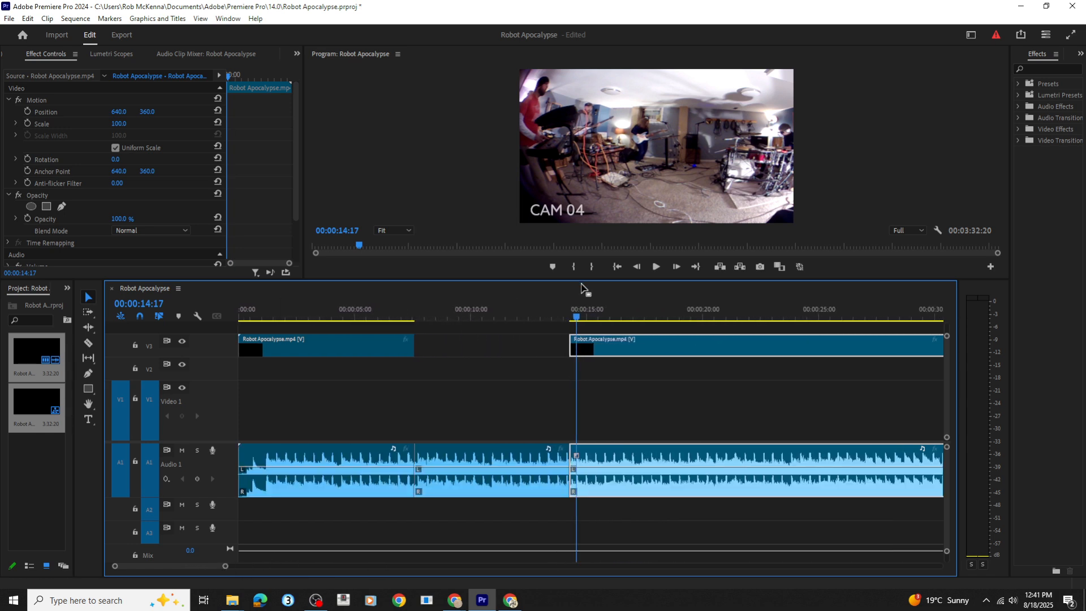
pyautogui.press('space')
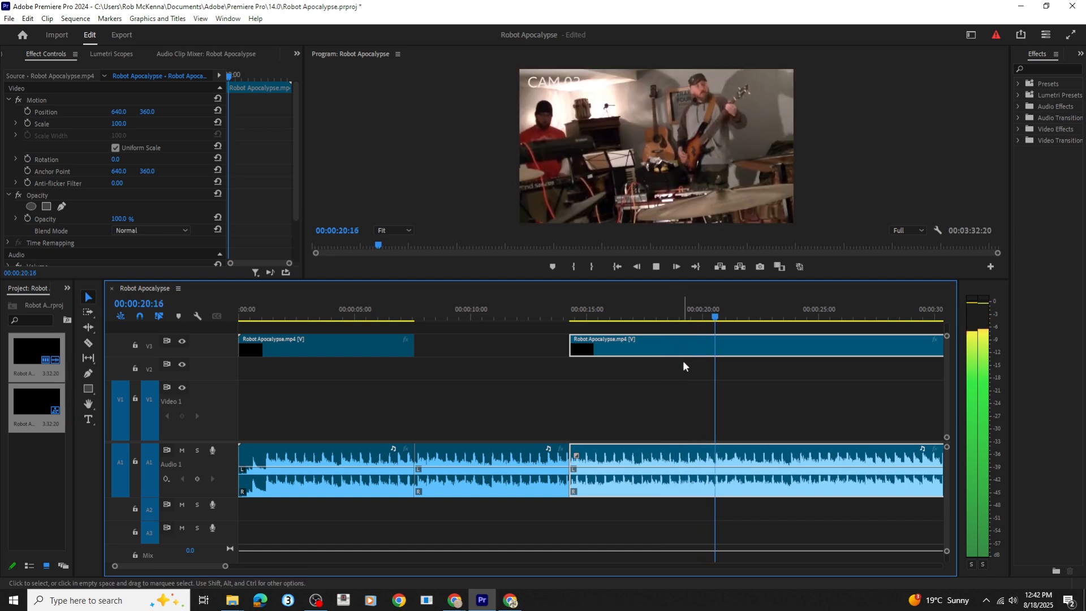
pyautogui.press('space')
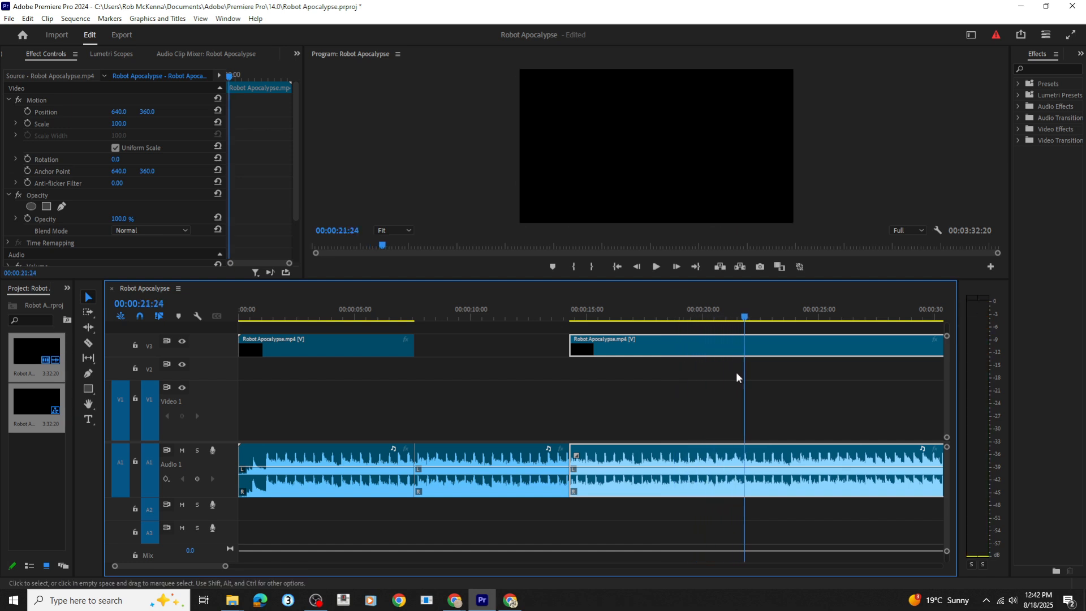
# Step back to the start of the second black section and split the clip at 00:00:21:04 with the Razor tool.
pyautogui.press('Left')
pyautogui.press('Left')
pyautogui.press('Left')
pyautogui.press('Left')
pyautogui.press('Left')
pyautogui.press('Left')
pyautogui.press('Left')
pyautogui.press('Left')
pyautogui.press('Left')
pyautogui.press('Left')
pyautogui.press('Left')
pyautogui.press('Left')
pyautogui.press('Left')
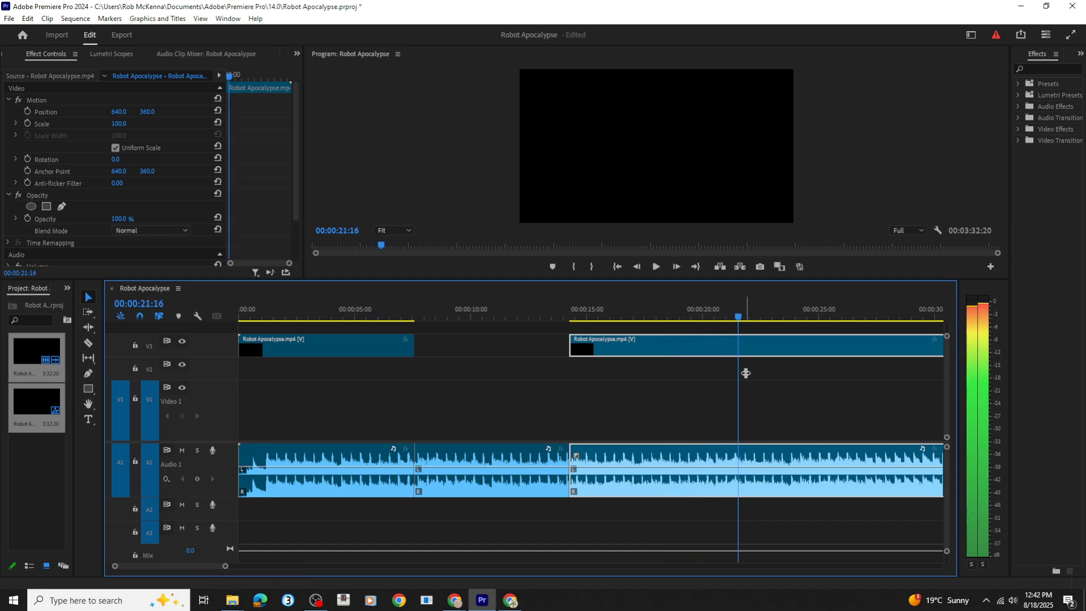
pyautogui.press('Left')
pyautogui.press('Left')
pyautogui.press('Left')
pyautogui.press('Left')
pyautogui.press('Left')
pyautogui.press('Left')
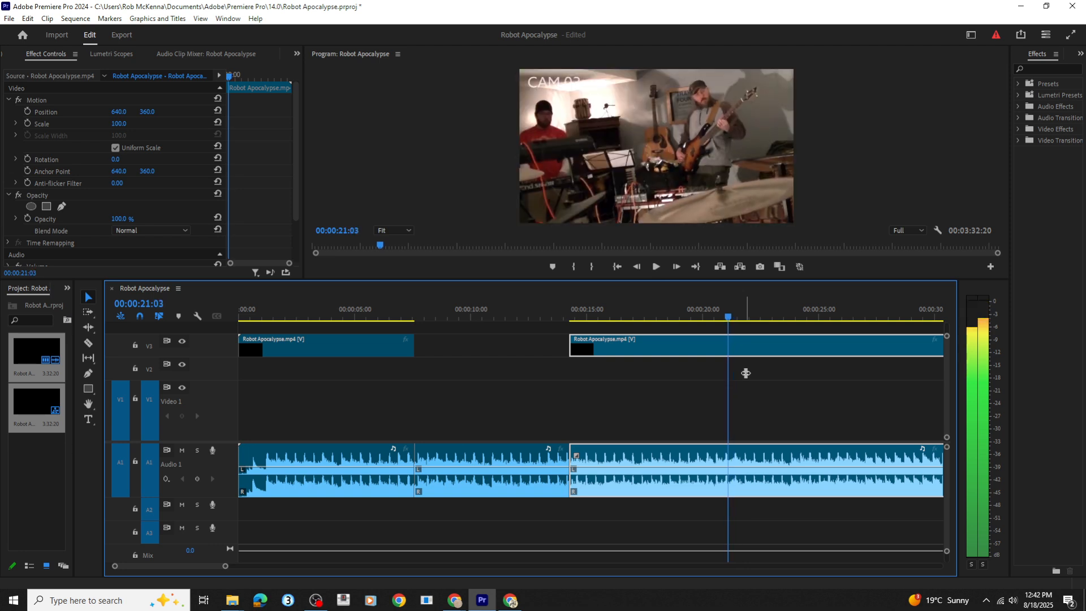
pyautogui.press('Right')
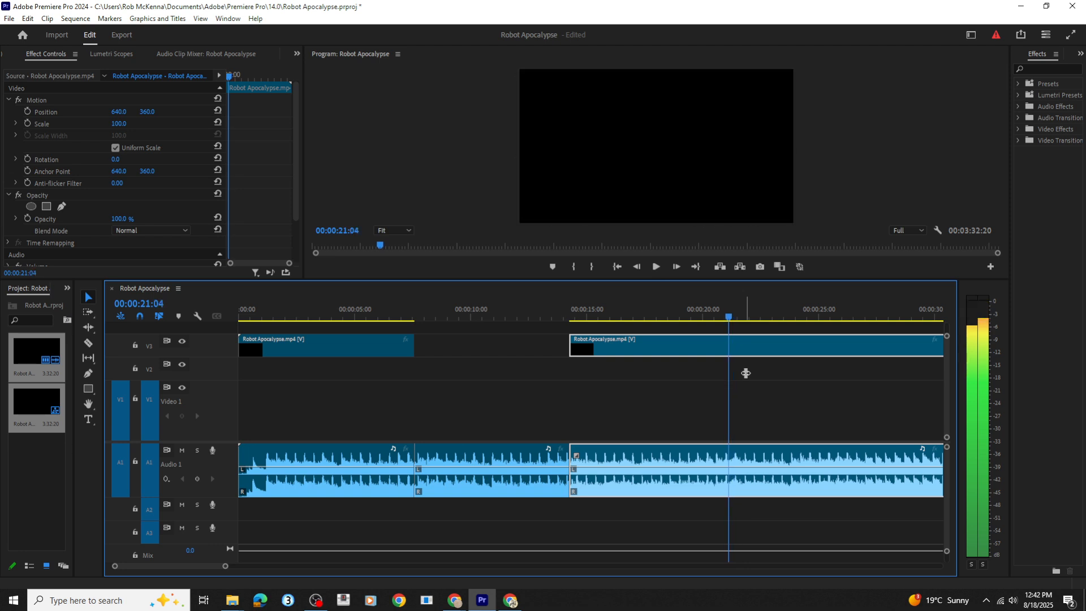
pyautogui.click(87, 344)
pyautogui.click(728, 342)
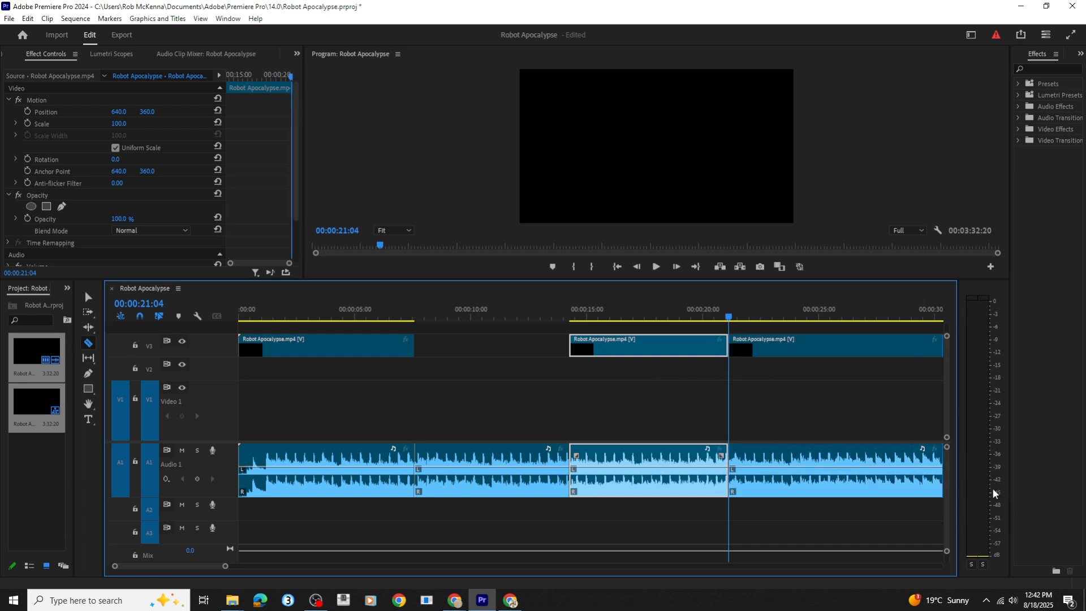
# Play through the second black section to 00:00:33:00, and step back to a black frame at 00:00:32:12.
pyautogui.press('space')
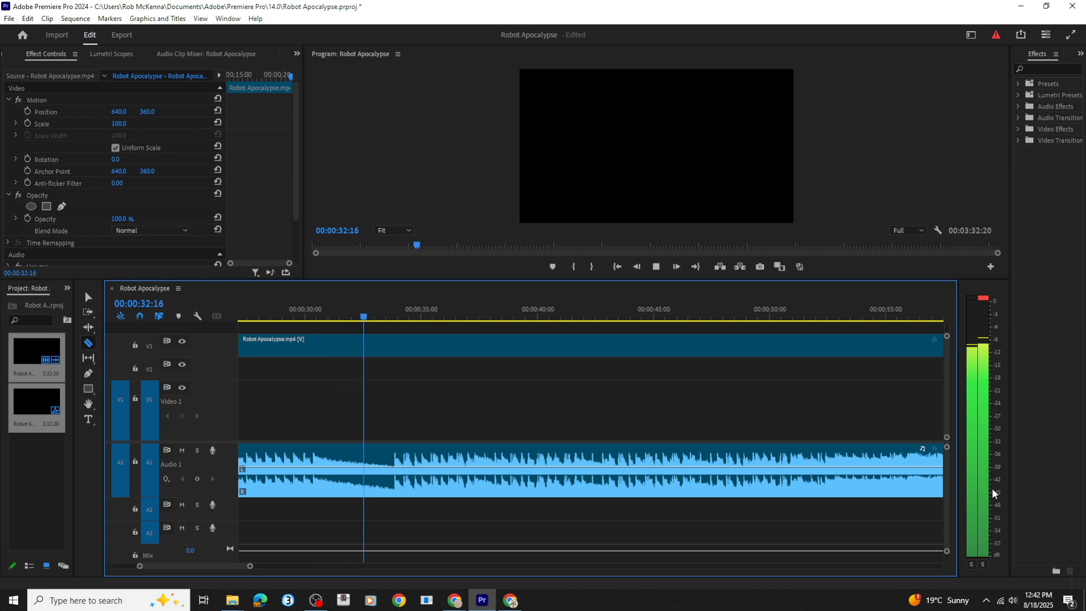
pyautogui.press('space')
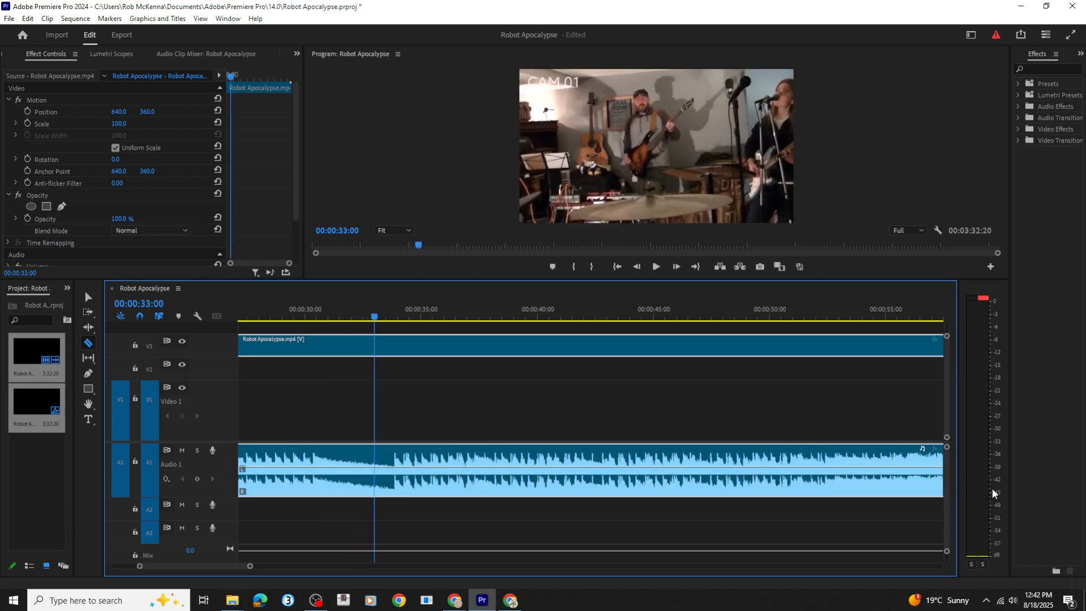
pyautogui.press('Left')
pyautogui.press('Left')
pyautogui.press('Left')
pyautogui.press('Left')
pyautogui.press('Left')
pyautogui.press('Left')
pyautogui.press('Left')
pyautogui.press('Left')
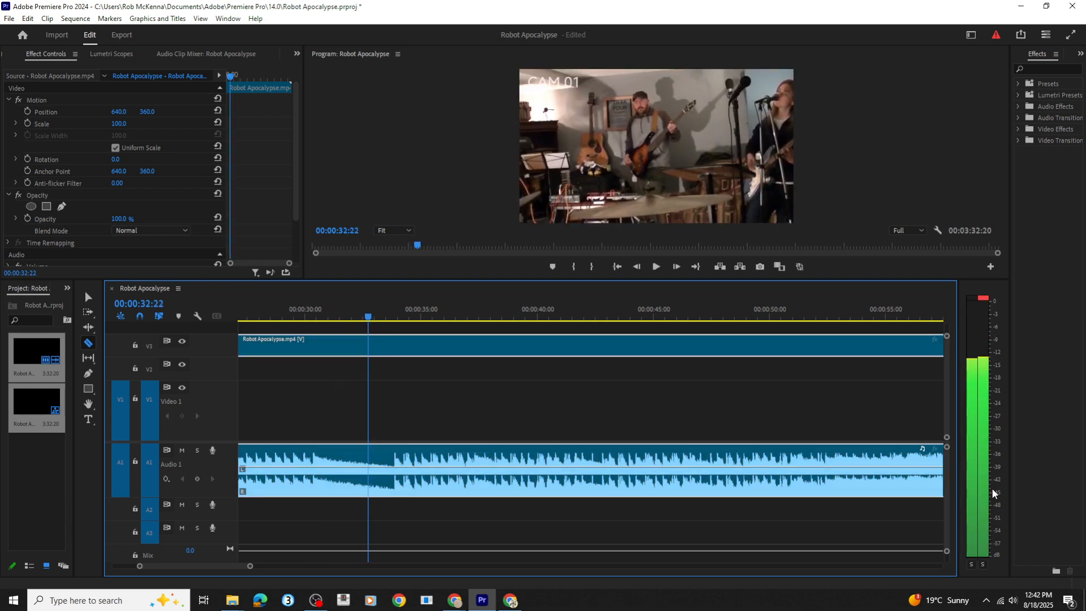
pyautogui.press('Left')
pyautogui.press('Left')
pyautogui.press('Left')
pyautogui.press('Left')
pyautogui.press('Left')
pyautogui.press('Left')
pyautogui.press('Left')
pyautogui.press('Left')
pyautogui.press('Left')
pyautogui.press('Left')
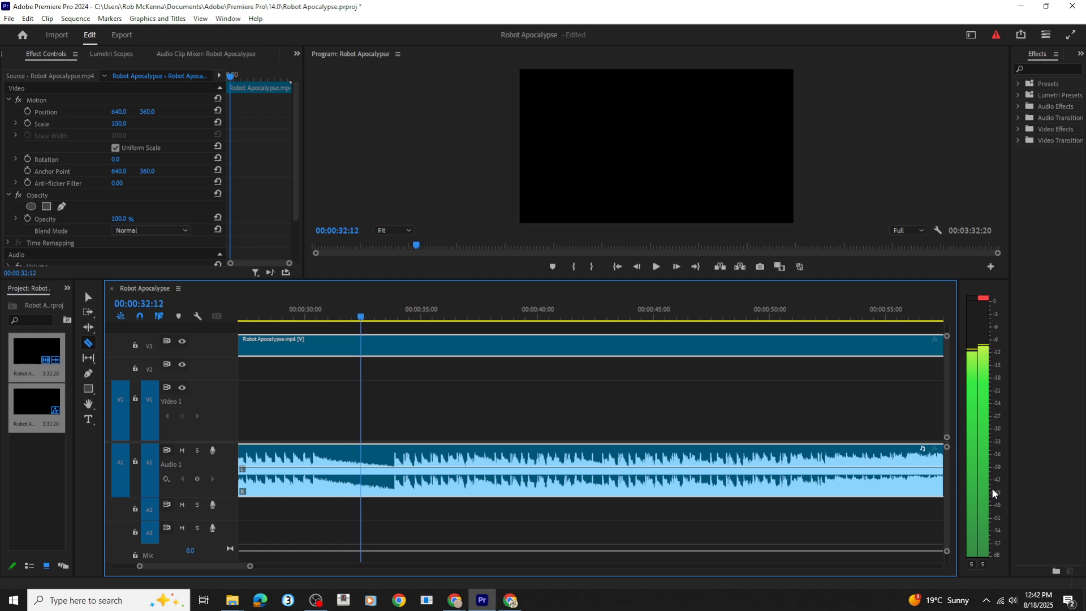
# Step forward to the first glitch frame ending the second black section, and split the clip at 00:00:32:19.
pyautogui.press('Right')
pyautogui.press('Right')
pyautogui.press('Right')
pyautogui.press('Right')
pyautogui.press('Right')
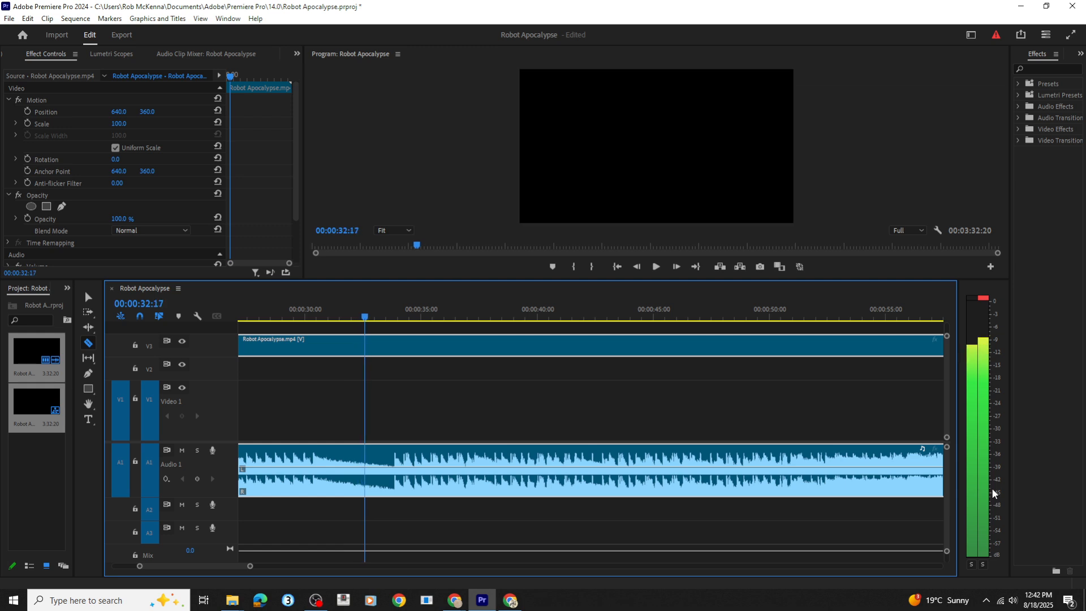
pyautogui.press('Right')
pyautogui.press('Right')
pyautogui.press('Right')
pyautogui.press('Right')
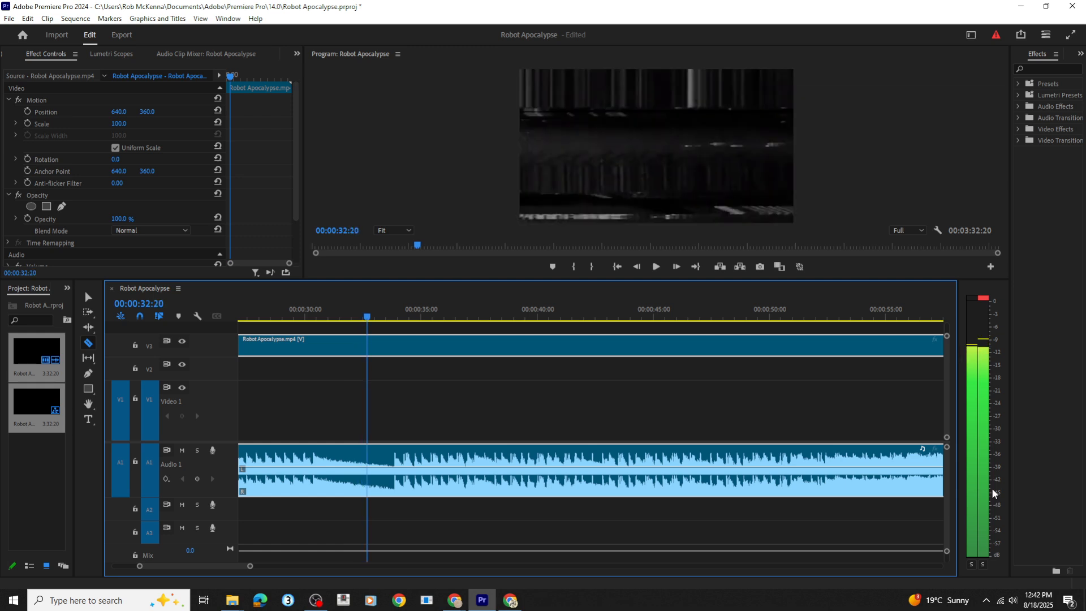
pyautogui.press('Left')
pyautogui.press('Left')
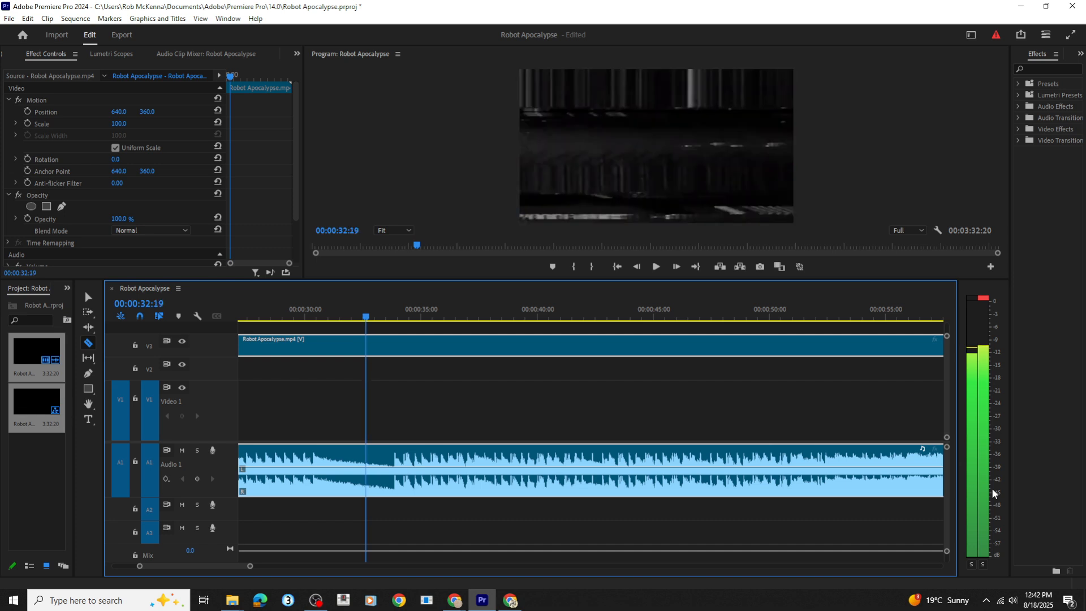
pyautogui.press('Left')
pyautogui.press('Right')
pyautogui.click(368, 343)
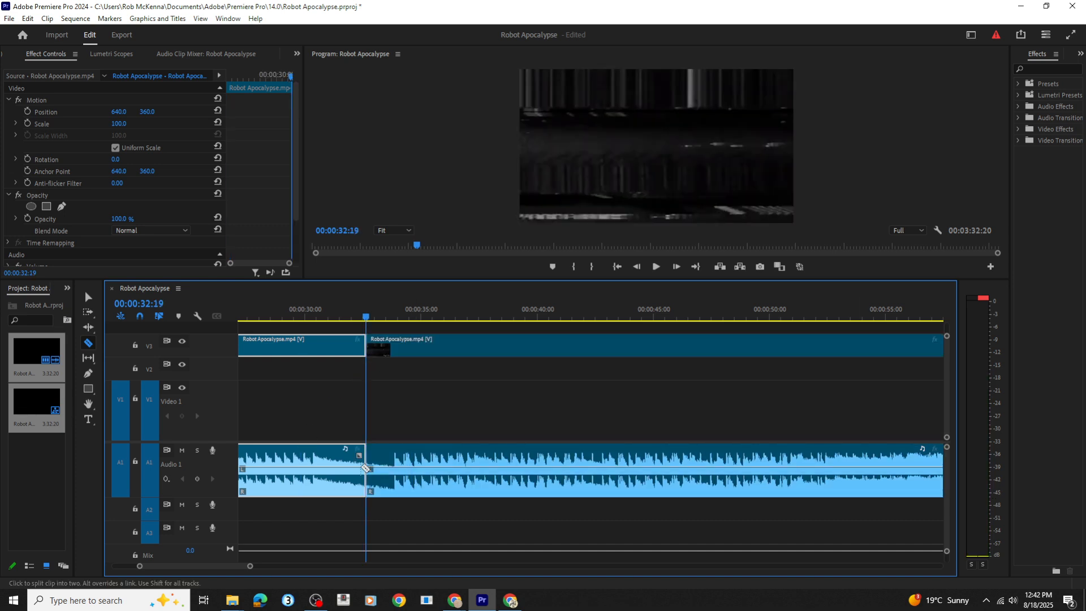
# Unlink the audio from the second black segment between 00:00:21:04 and 00:00:32:19, and delete only its video.
pyautogui.click(87, 299)
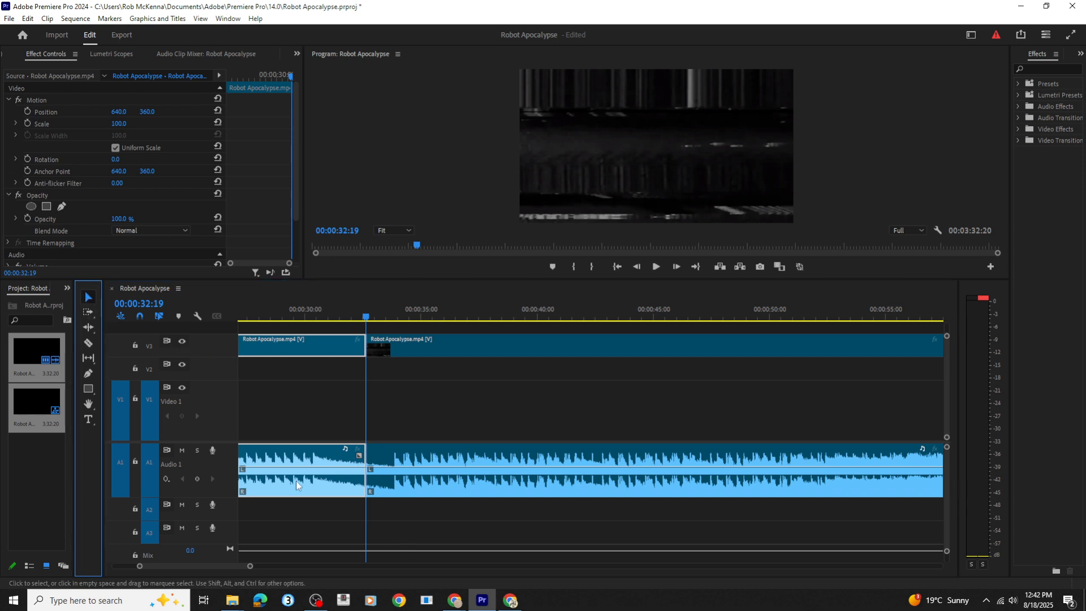
pyautogui.rightClick(310, 345)
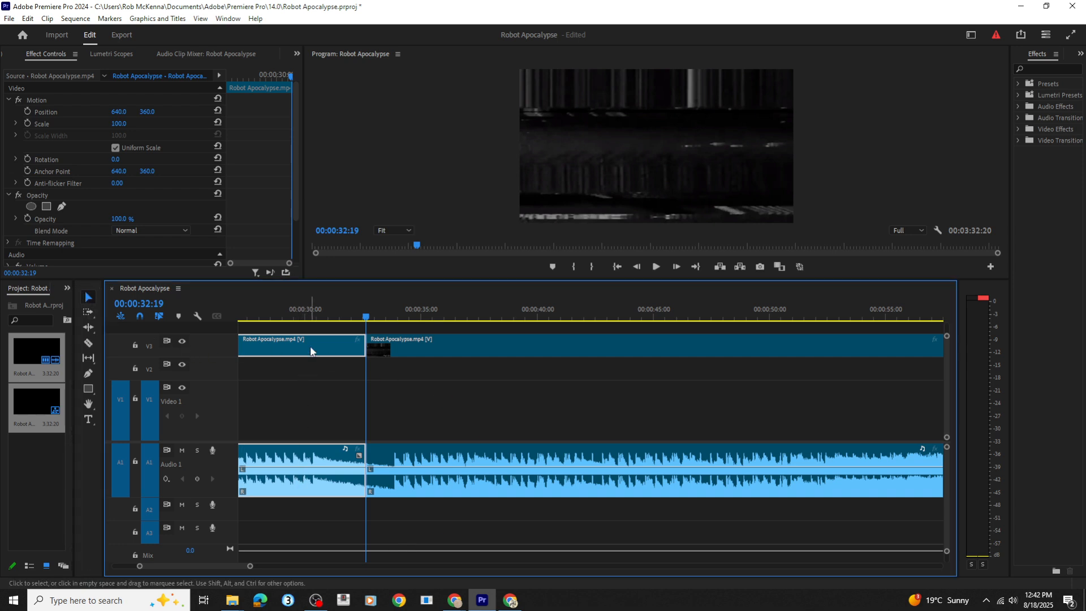
pyautogui.click(340, 212)
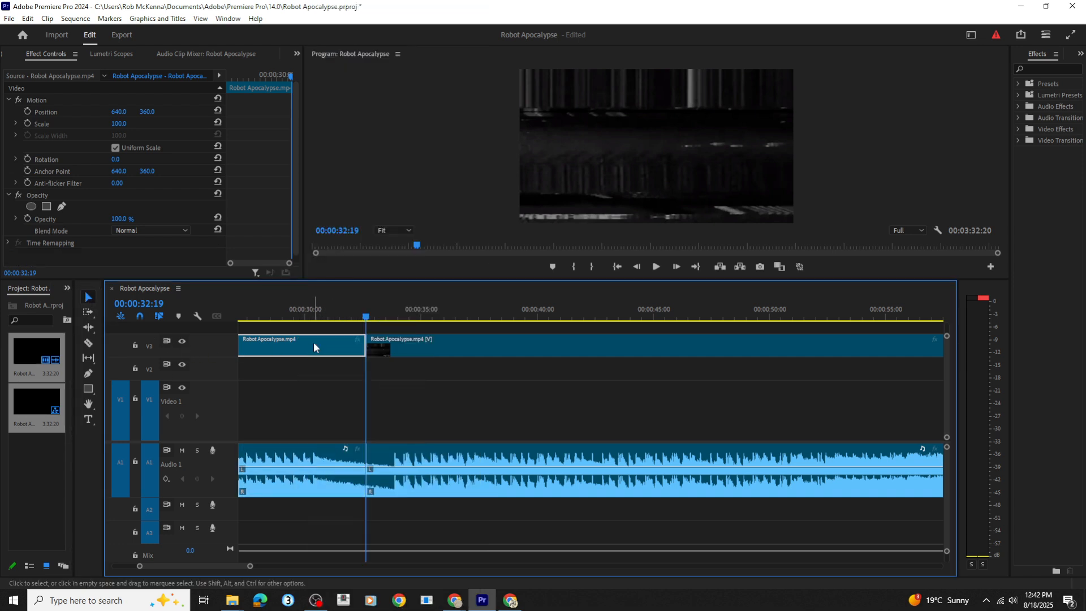
pyautogui.press('Delete')
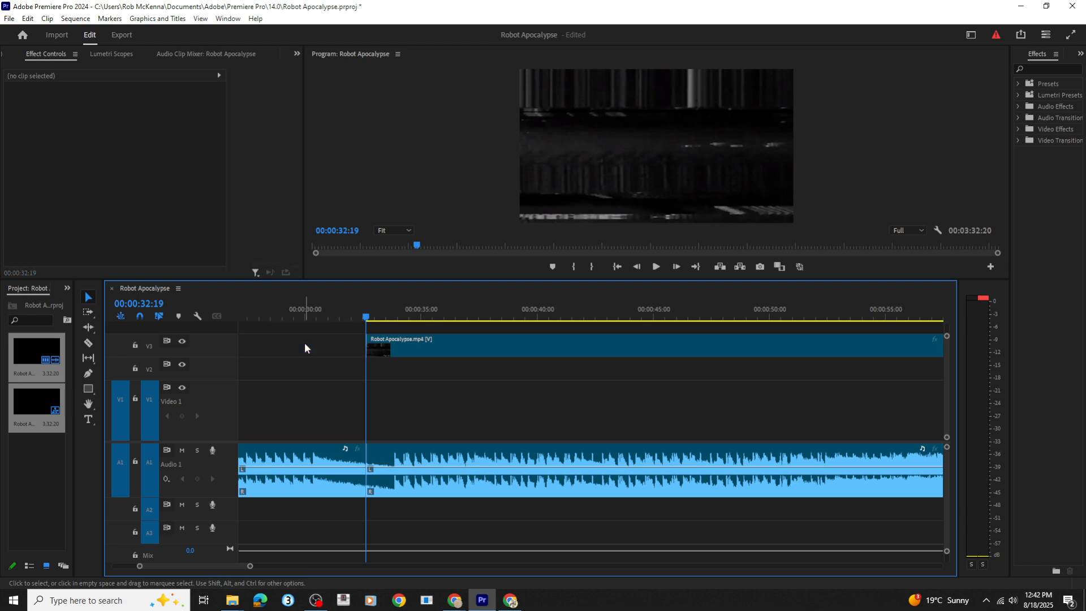
pyautogui.moveTo(140, 566); pyautogui.dragTo(2, 561)
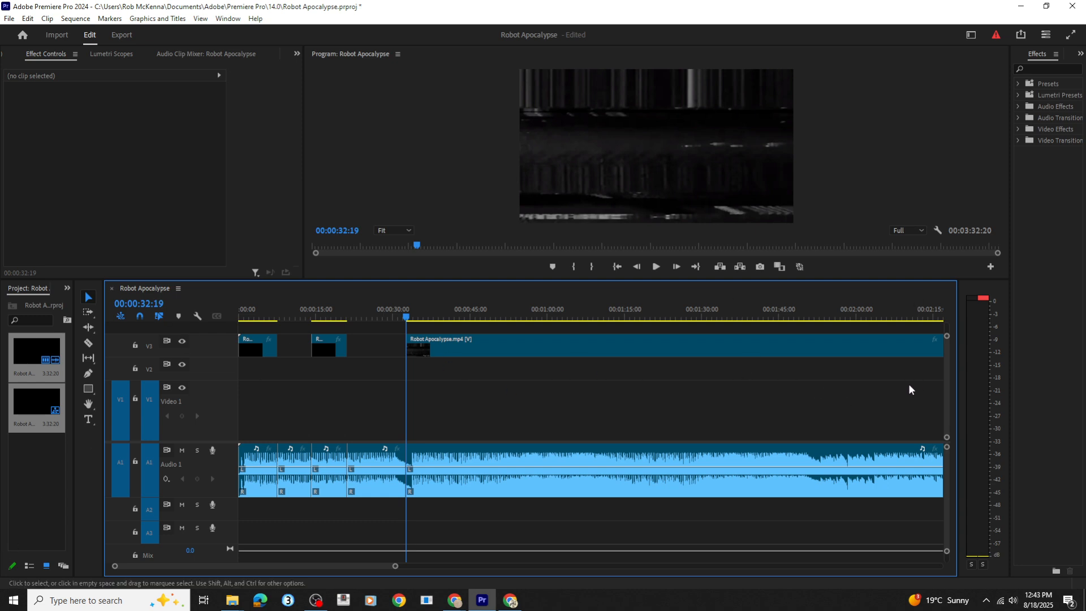
pyautogui.moveTo(396, 566); pyautogui.dragTo(514, 580)
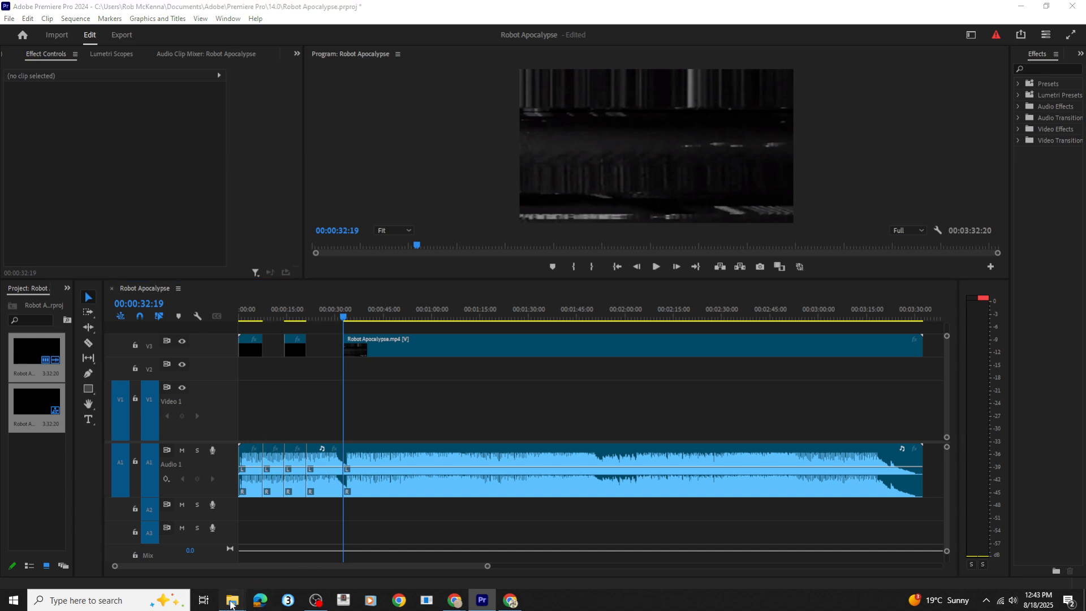
# Place the ssvid.net Kiss-Cam Coldplay concert video from the Downloads folder on track V2 at the start of the sequence.
pyautogui.moveTo(231, 603)
pyautogui.click(295, 538)
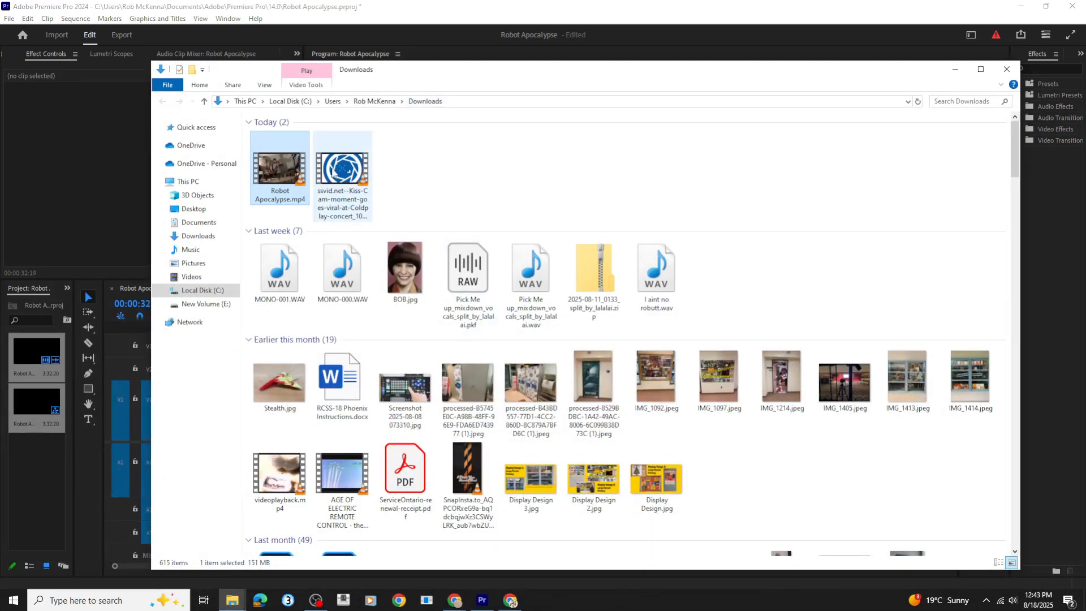
pyautogui.moveTo(969, 108); pyautogui.dragTo(1077, 95)
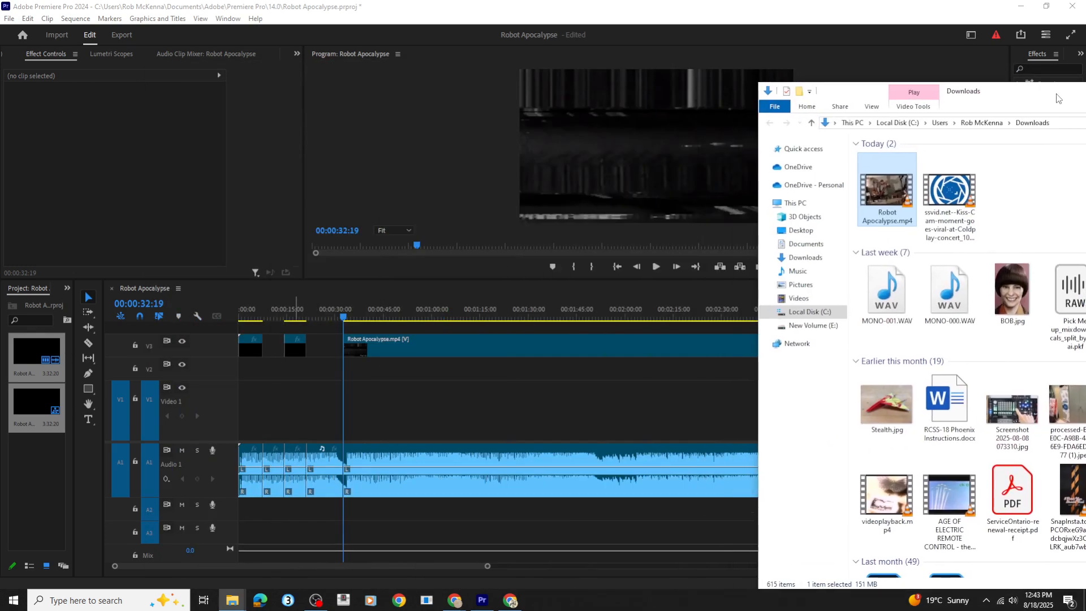
pyautogui.moveTo(950, 196); pyautogui.dragTo(240, 372)
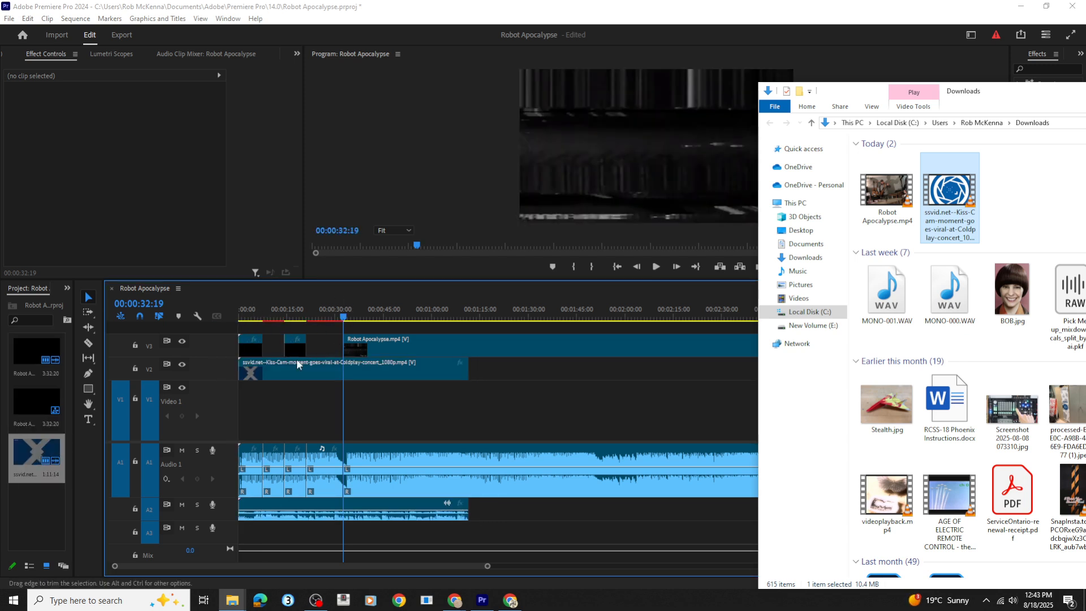
# Check the Kiss-Cam footage in the second gap at 00:00:26:21, and play the preceding CAM 02 segment up to 00:00:19:29.
pyautogui.click(381, 337)
pyautogui.click(391, 319)
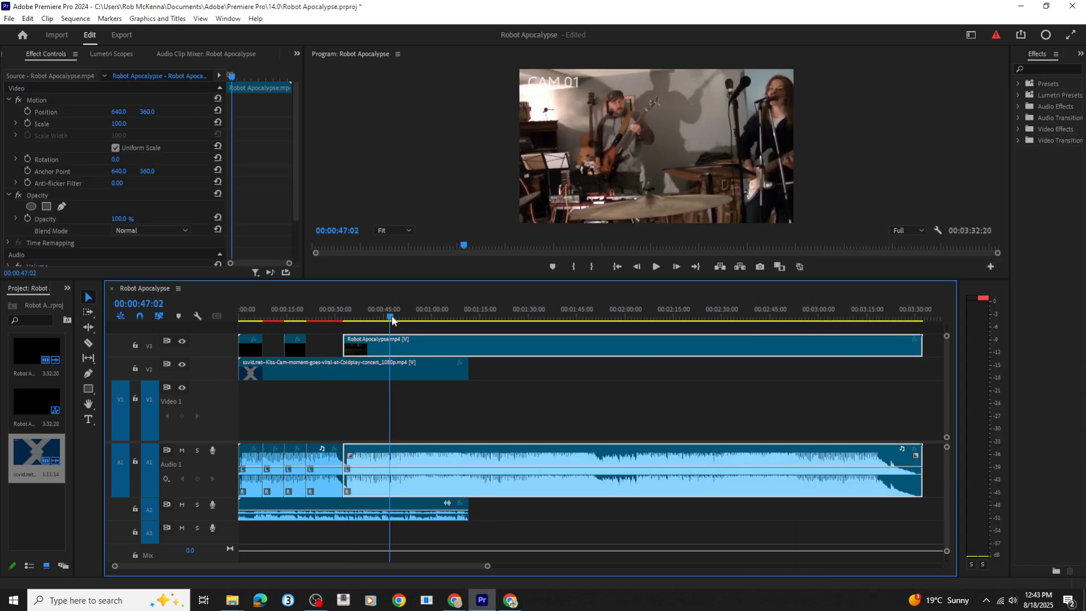
pyautogui.click(324, 318)
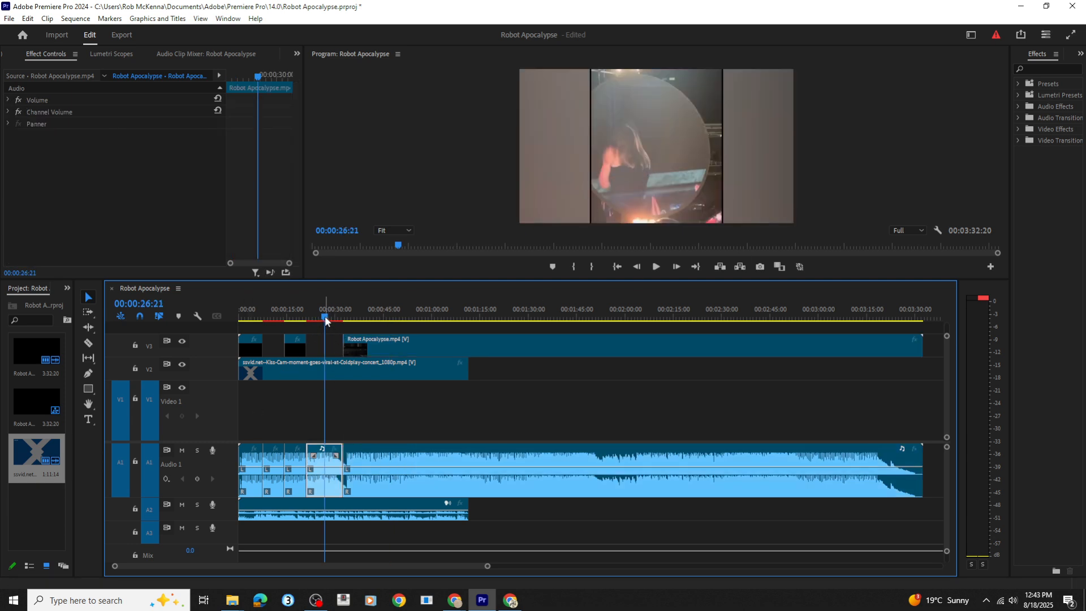
pyautogui.moveTo(325, 315); pyautogui.dragTo(294, 316)
pyautogui.press('space')
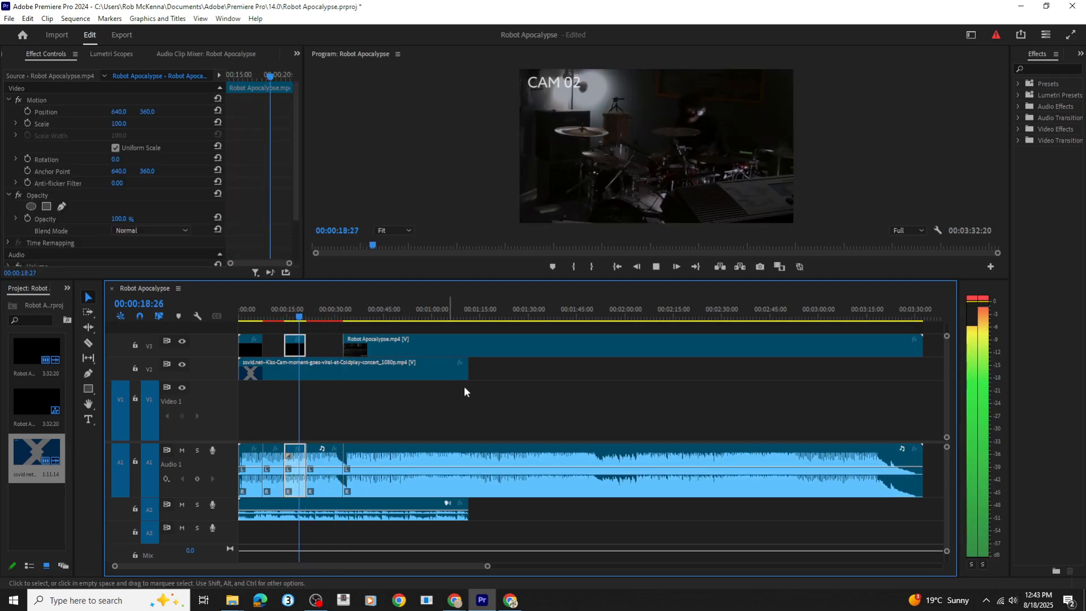
pyautogui.press('space')
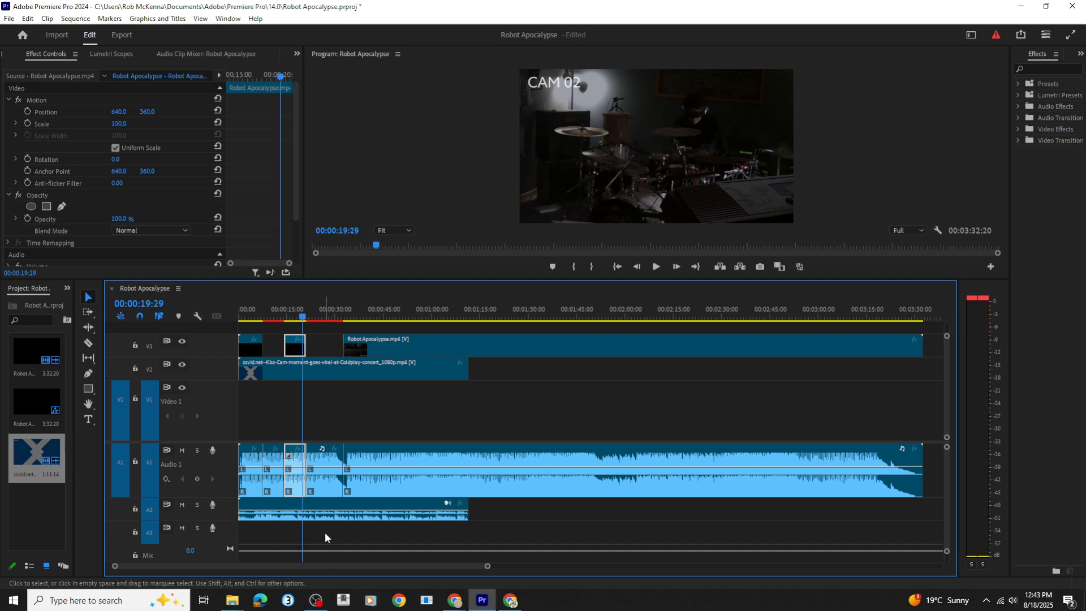
# Unlink the audio from the Kiss-Cam clip on V2, and delete only its audio.
pyautogui.click(341, 365)
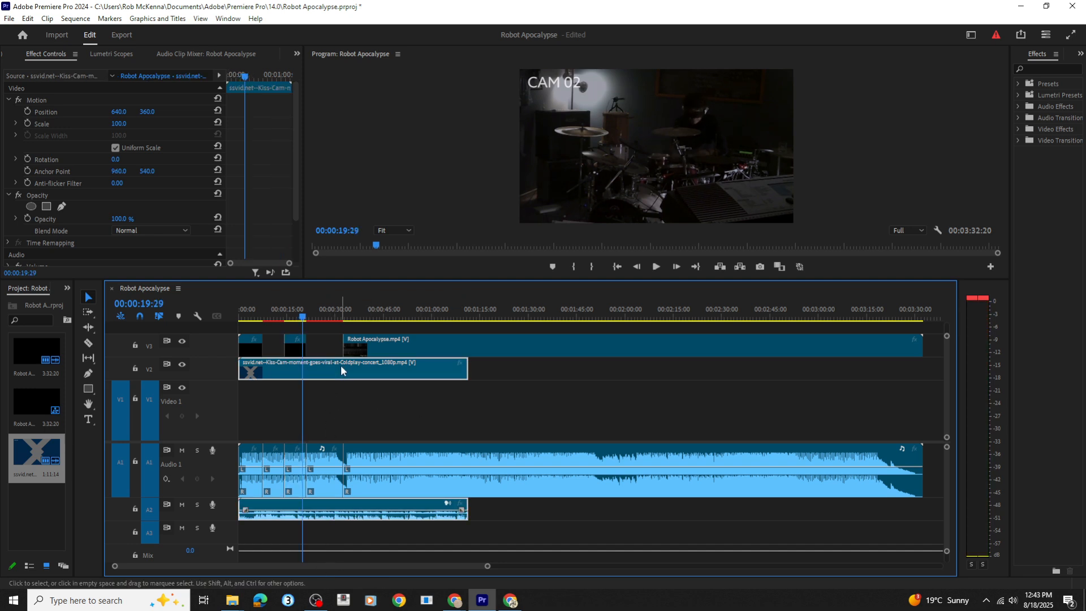
pyautogui.rightClick(341, 365)
pyautogui.click(416, 215)
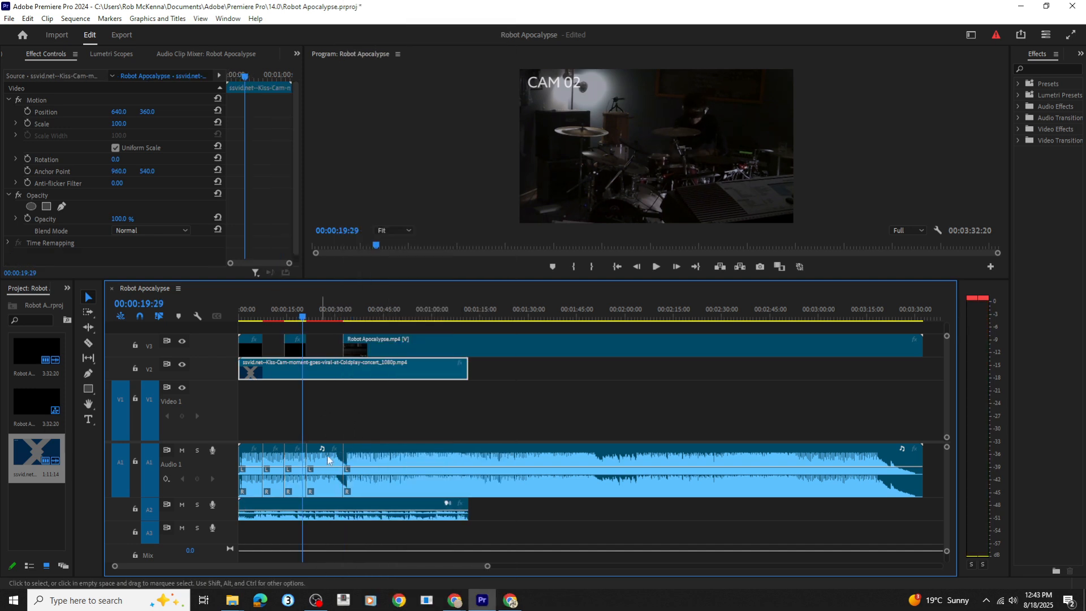
pyautogui.click(398, 506)
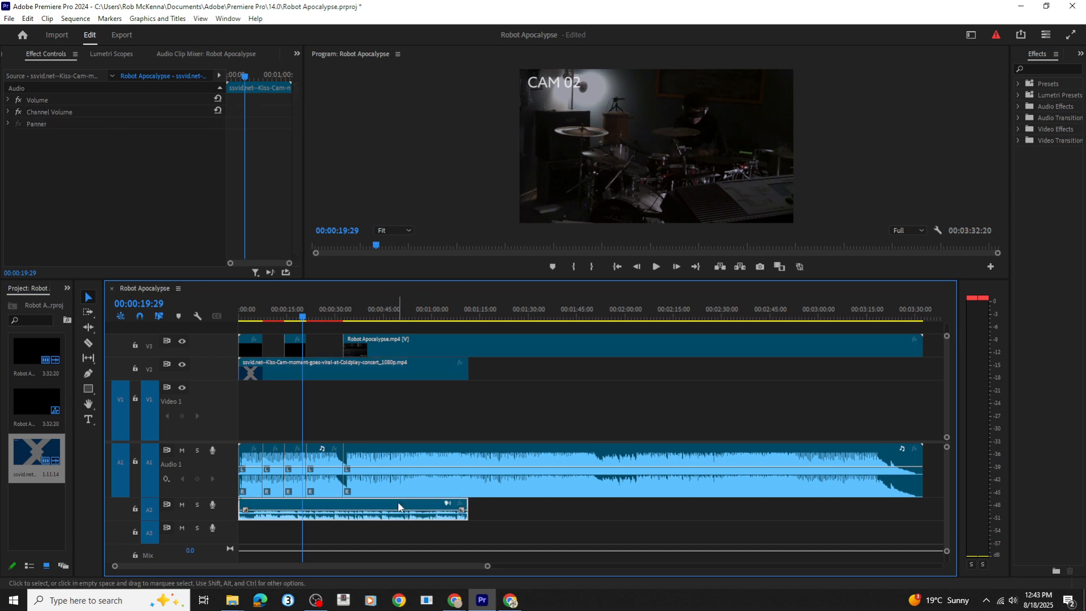
pyautogui.press('Delete')
# Play the transition from 00:00:20:11 into the Kiss-Cam footage up to 00:00:24:15, and scrub on to 00:01:19:07.
pyautogui.click(302, 320)
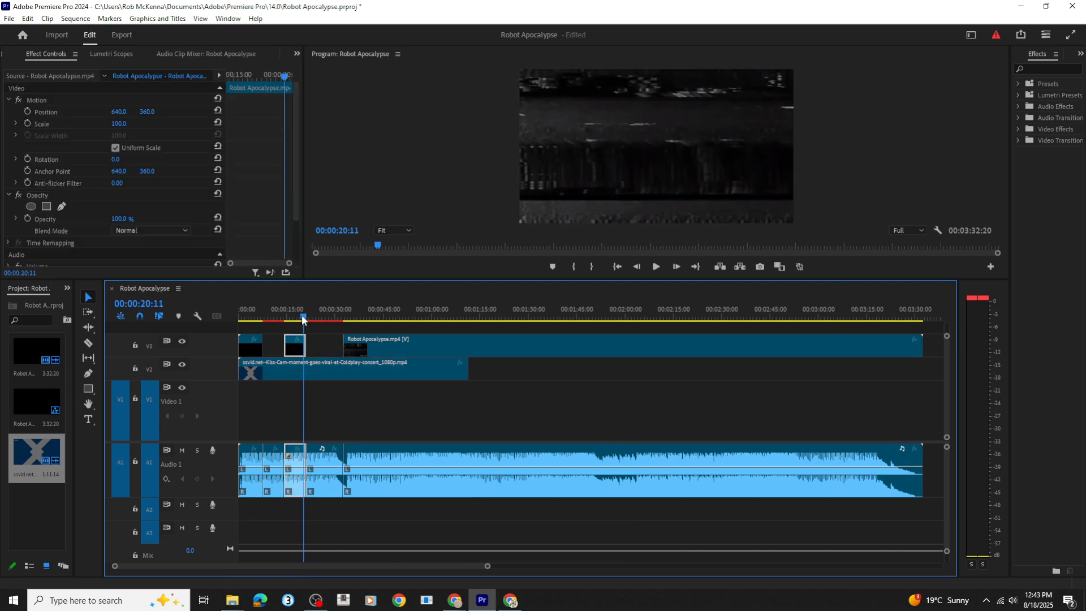
pyautogui.press('space')
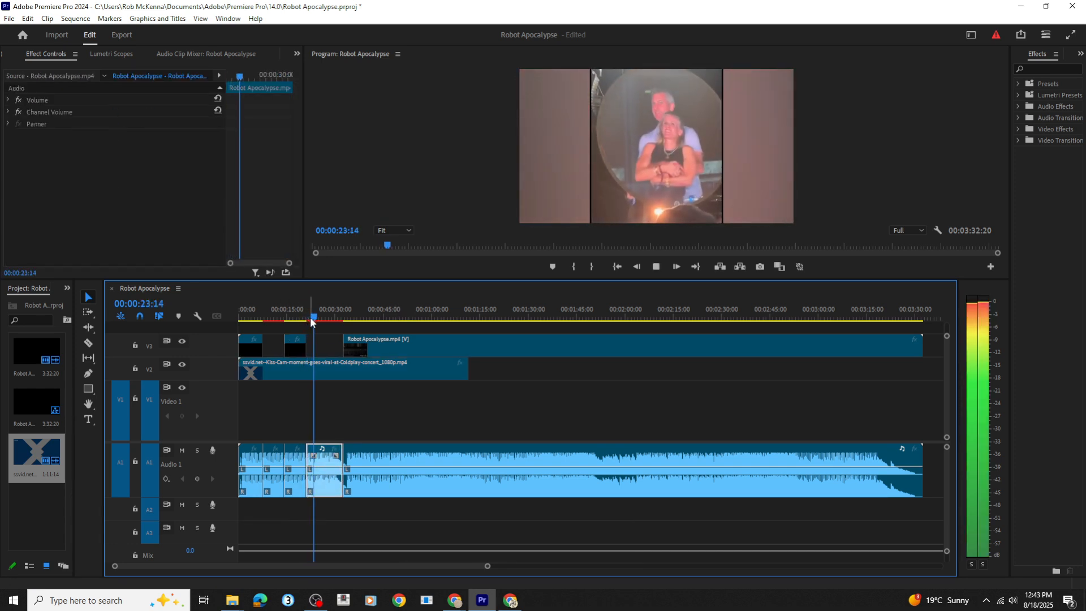
pyautogui.press('space')
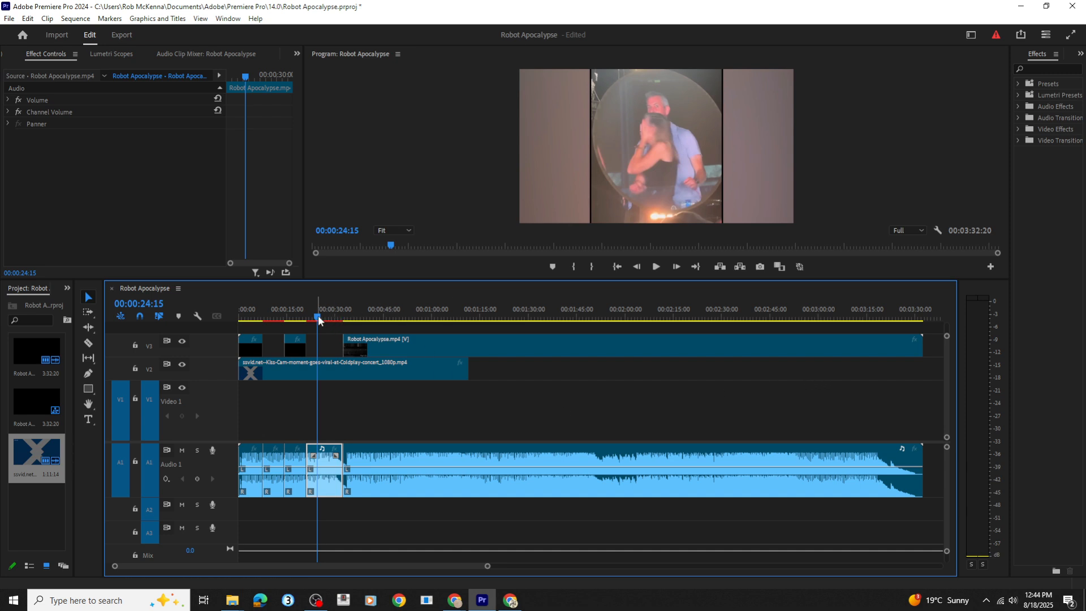
pyautogui.moveTo(318, 317); pyautogui.dragTo(494, 327)
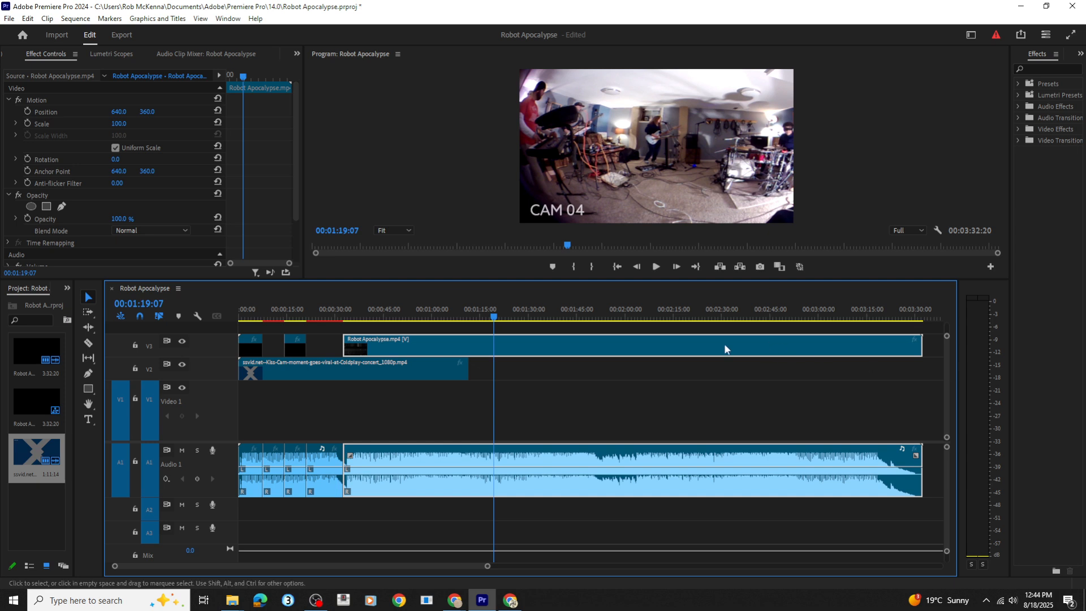
# Scale the Kiss-Cam clip down to 95.2 with its frame handles, viewing it at 00:00:28:14.
pyautogui.click(347, 368)
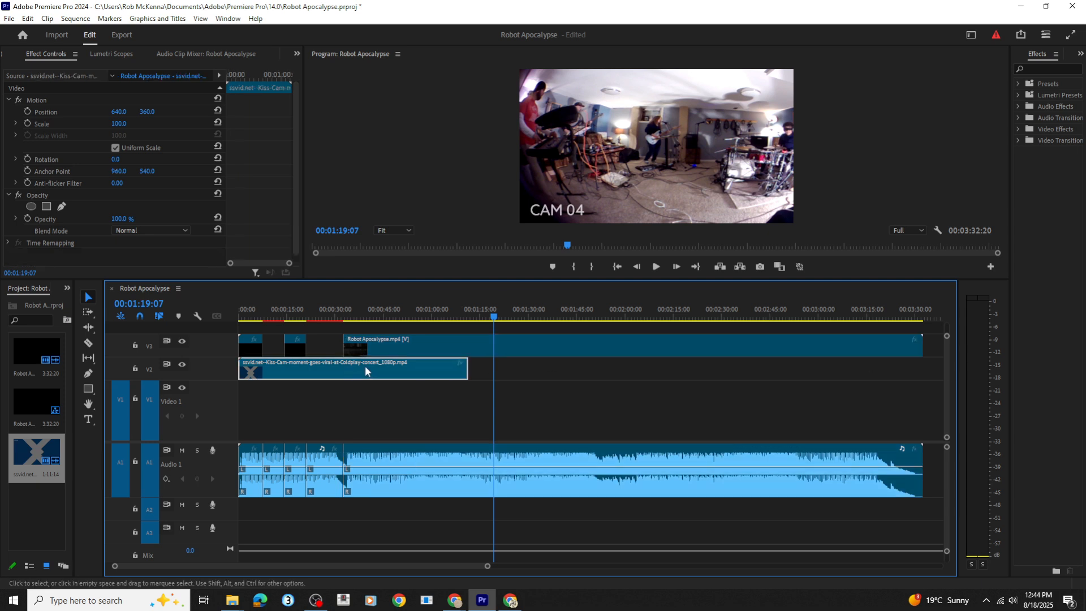
pyautogui.click(331, 320)
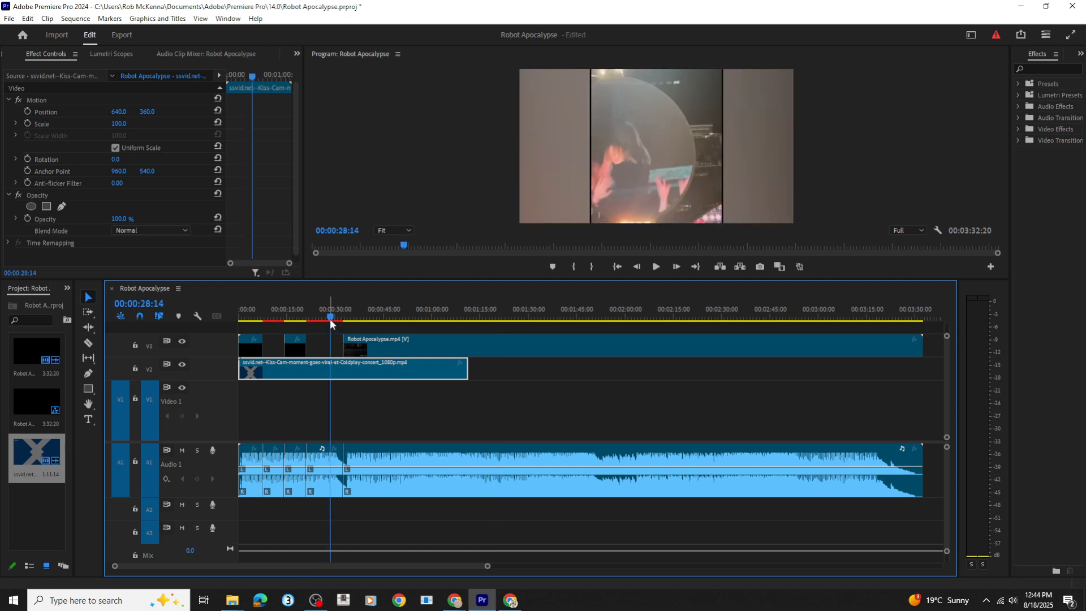
pyautogui.click(664, 141)
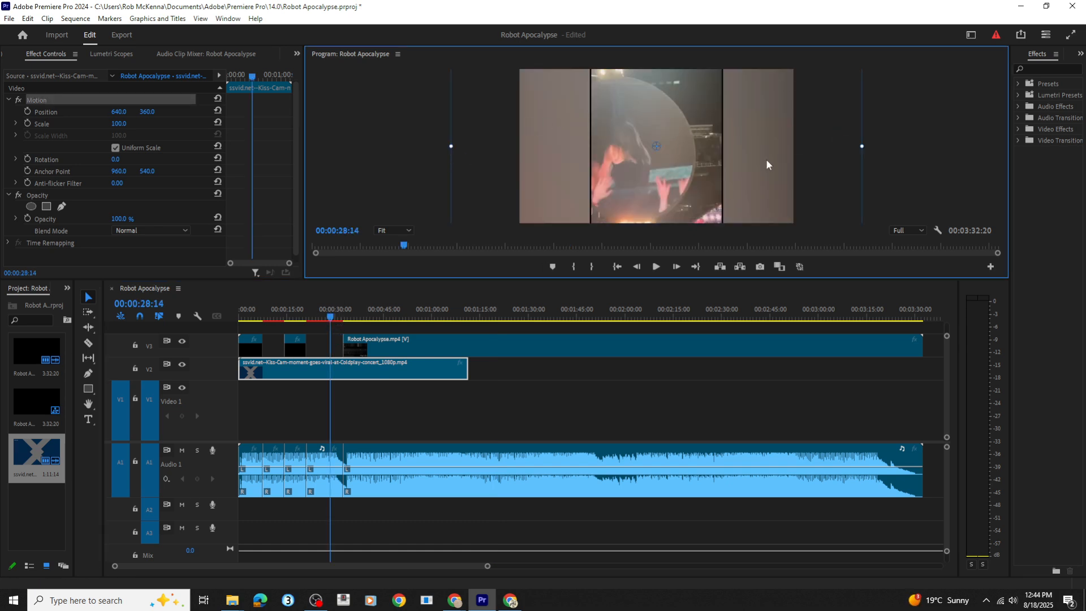
pyautogui.scroll(-5, 881, 161)
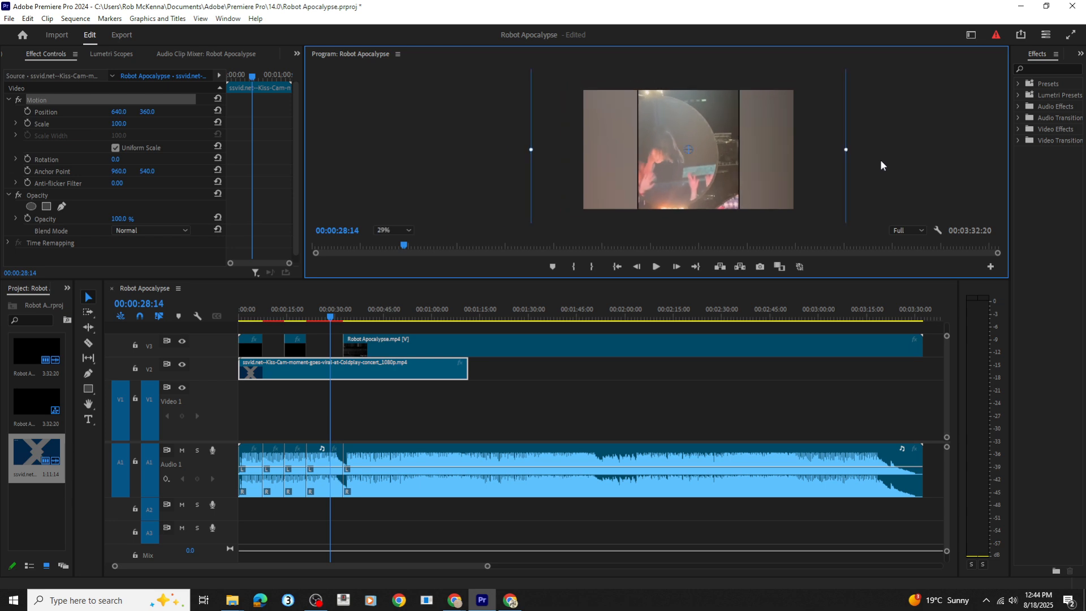
pyautogui.scroll(-1, 881, 164)
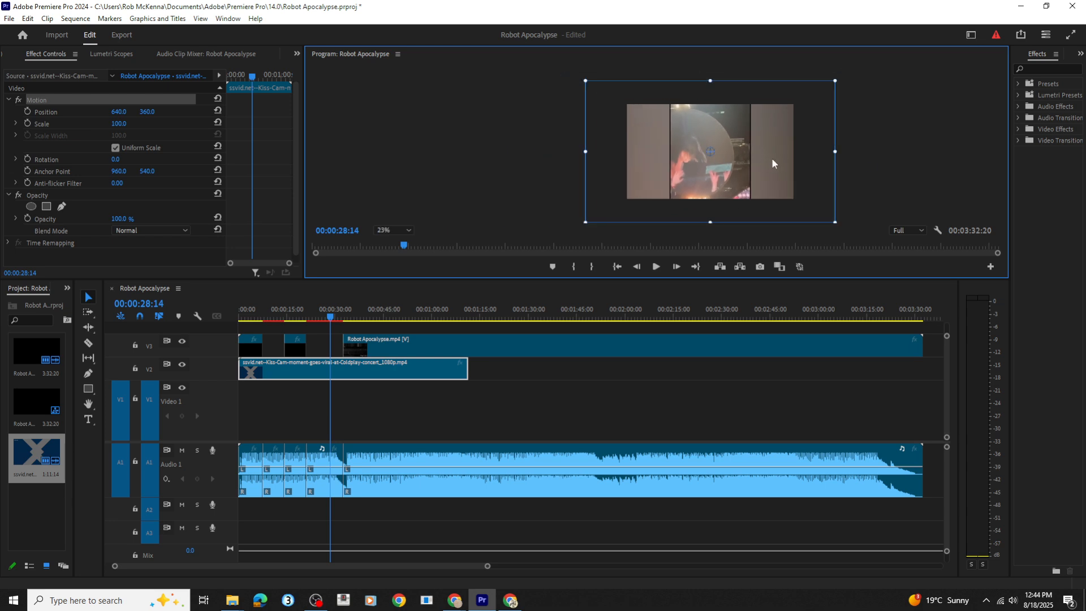
pyautogui.moveTo(836, 81)
pyautogui.mouseDown()
pyautogui.moveTo(776, 100)
pyautogui.moveTo(926, 72)
pyautogui.moveTo(813, 94)
pyautogui.moveTo(830, 83)
pyautogui.mouseUp()
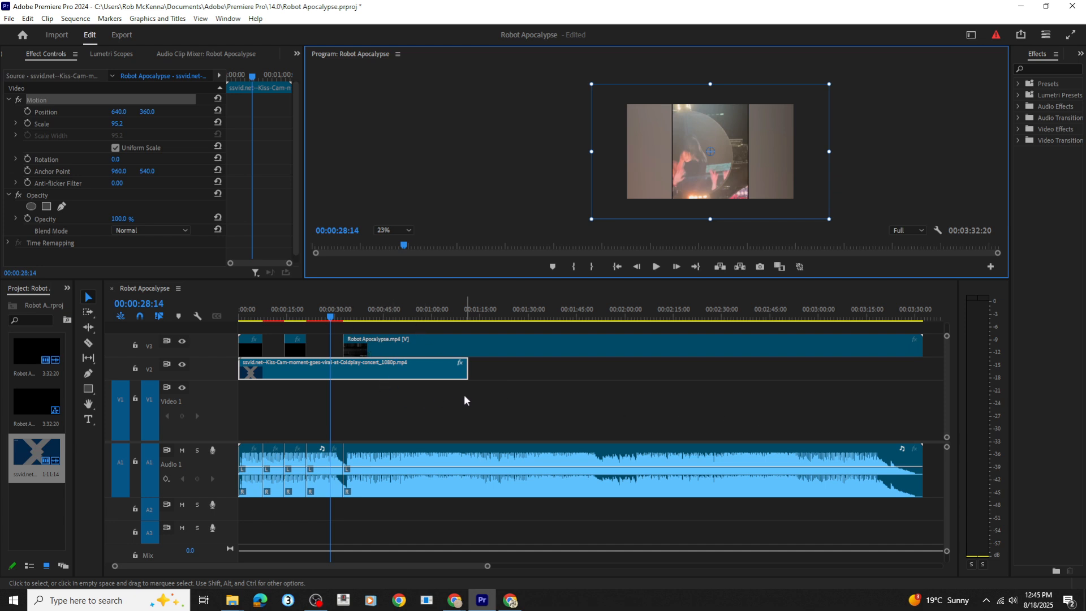
# Split the Kiss-Cam clip with the Razor tool beneath the segment before the second gap and at the gap's end.
pyautogui.click(87, 344)
pyautogui.click(294, 369)
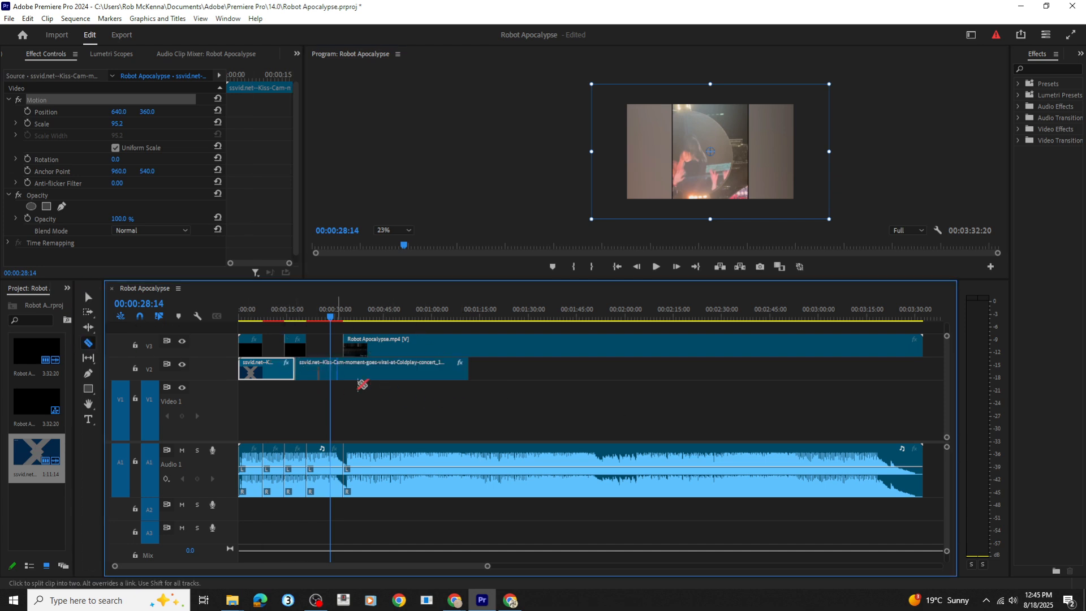
pyautogui.click(344, 370)
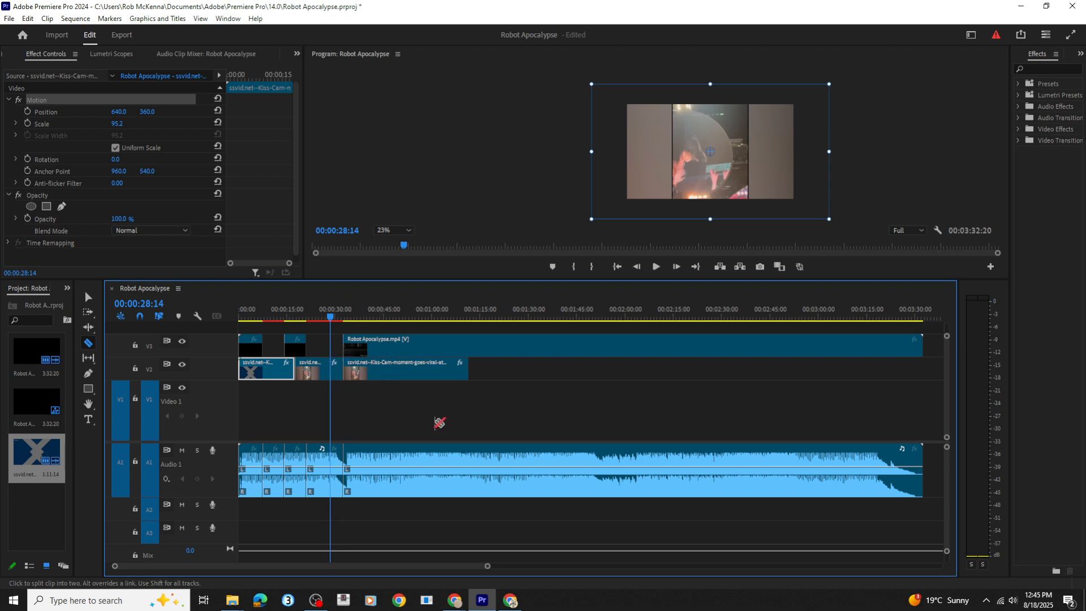
# Delete the first and last Kiss-Cam pieces from V2, keeping only the middle piece that fills the second gap.
pyautogui.click(88, 297)
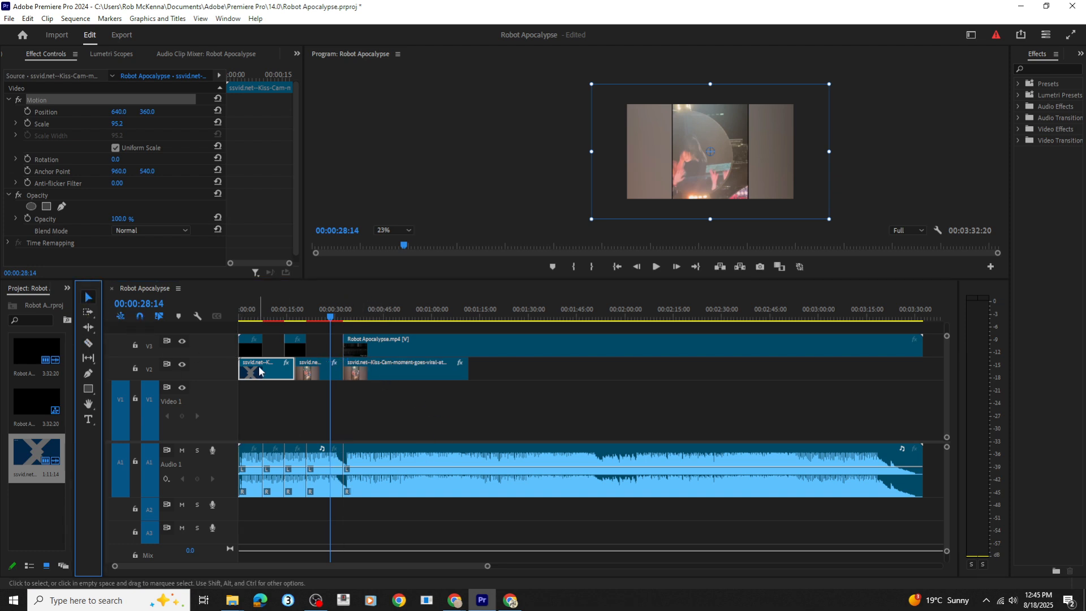
pyautogui.click(259, 371)
pyautogui.click(270, 317)
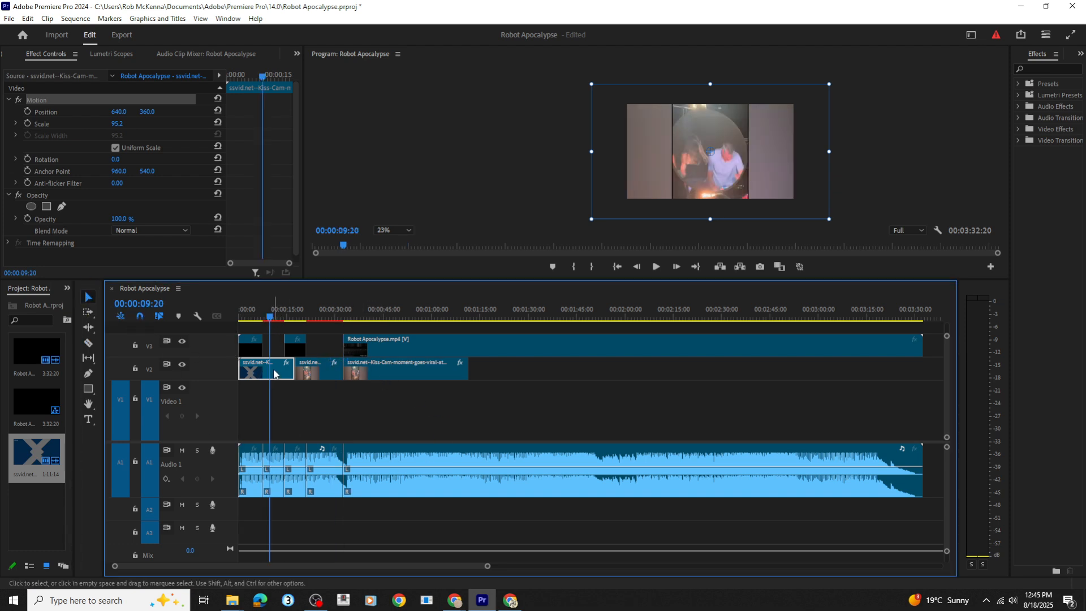
pyautogui.press('Delete')
pyautogui.click(387, 369)
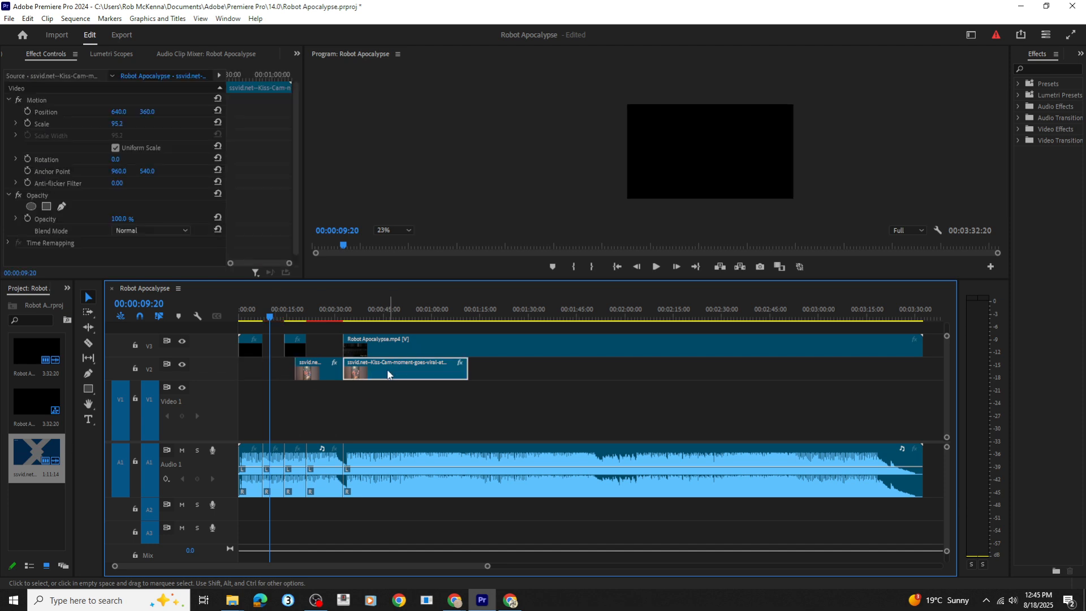
pyautogui.press('Delete')
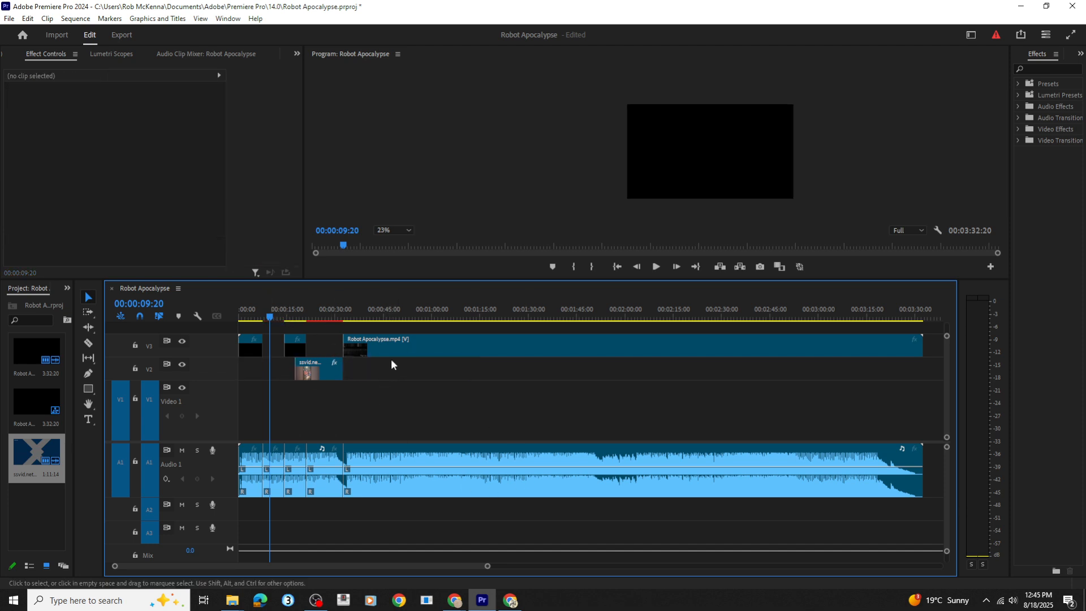
pyautogui.moveTo(448, 595)
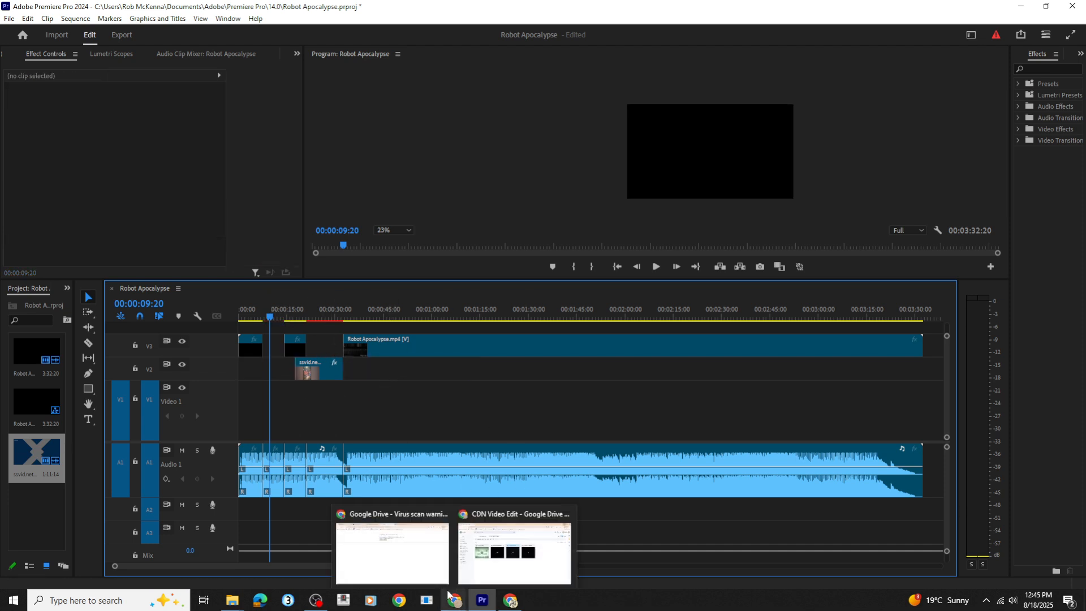